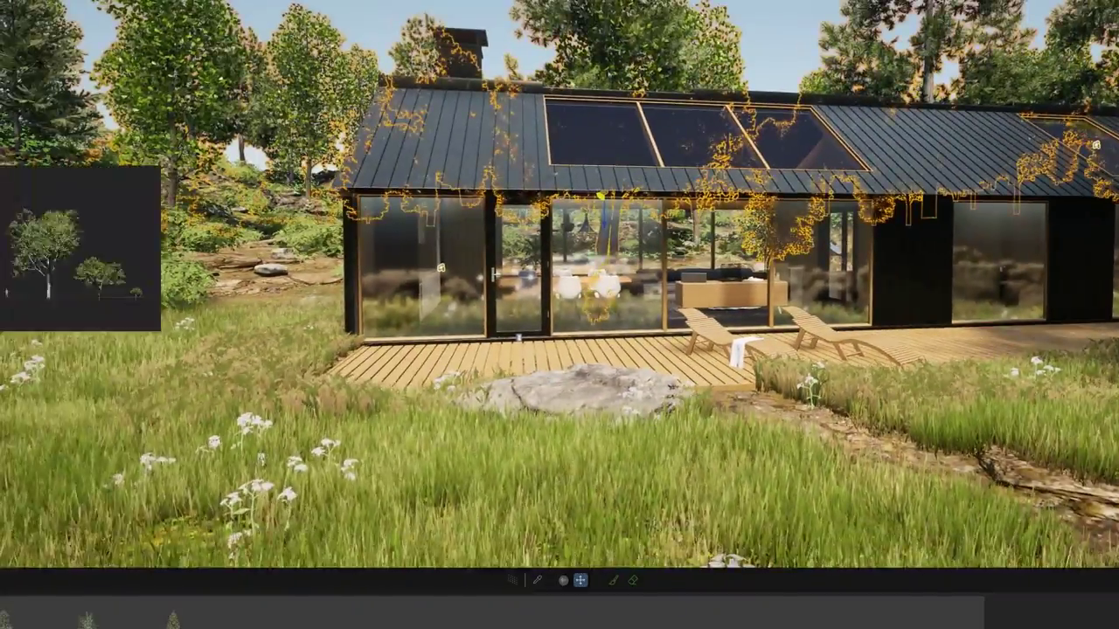
- Apply a glass material from the library to the front windows of the house and adjust its settings
{"action": "left_click_drag", "start_coordinate": [3, 249], "coordinate": [464, 253]}
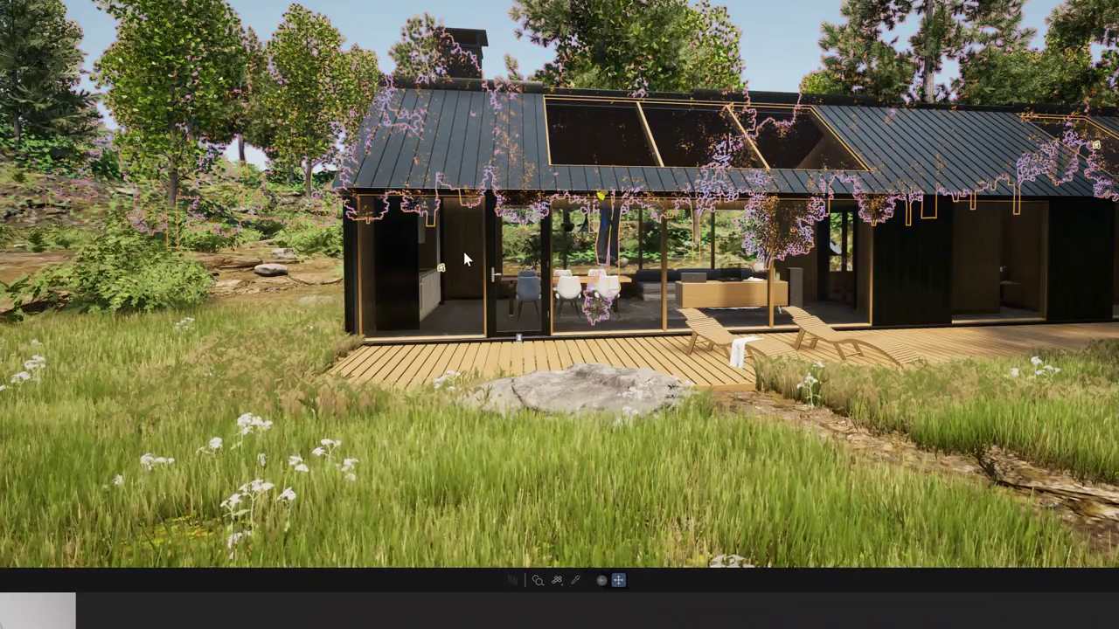
{"action": "left_click", "coordinate": [487, 622]}
{"action": "left_click", "coordinate": [494, 602]}
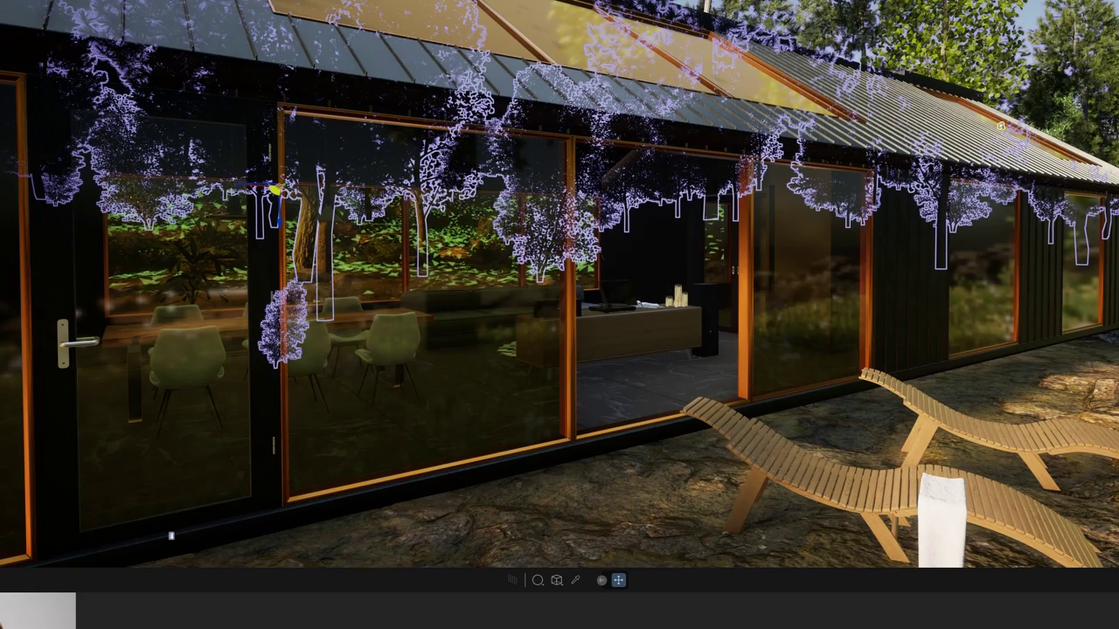
- Apply a library material to the towel on the front sun lounger and view the dining area inside
{"action": "left_click_drag", "start_coordinate": [4, 245], "coordinate": [944, 502]}
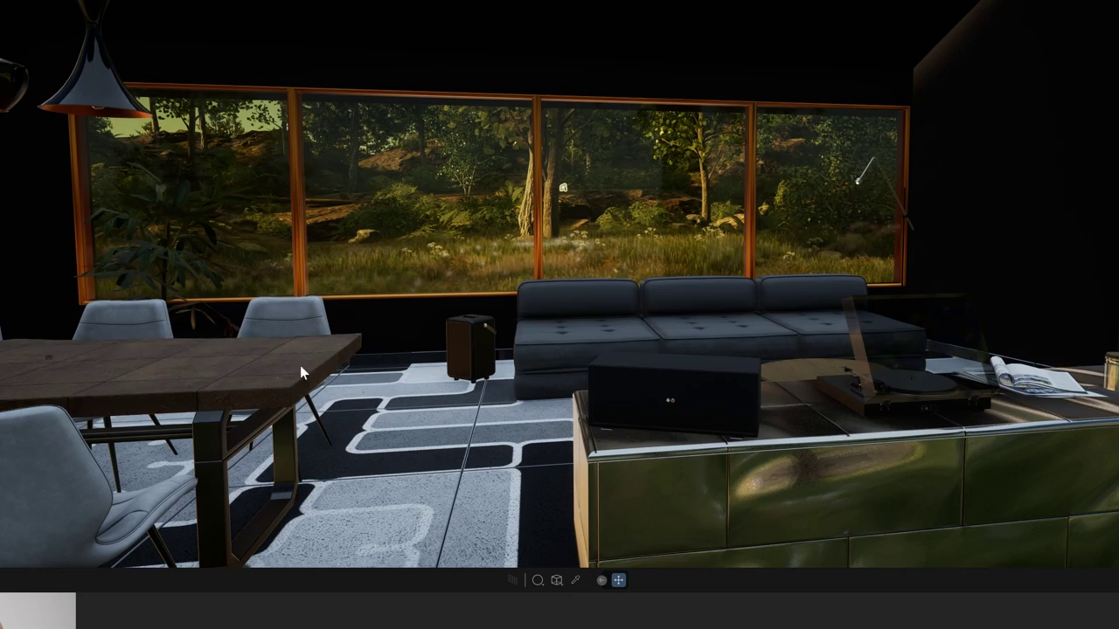
{"action": "right_click_drag", "start_coordinate": [300, 365], "coordinate": [760, 333]}
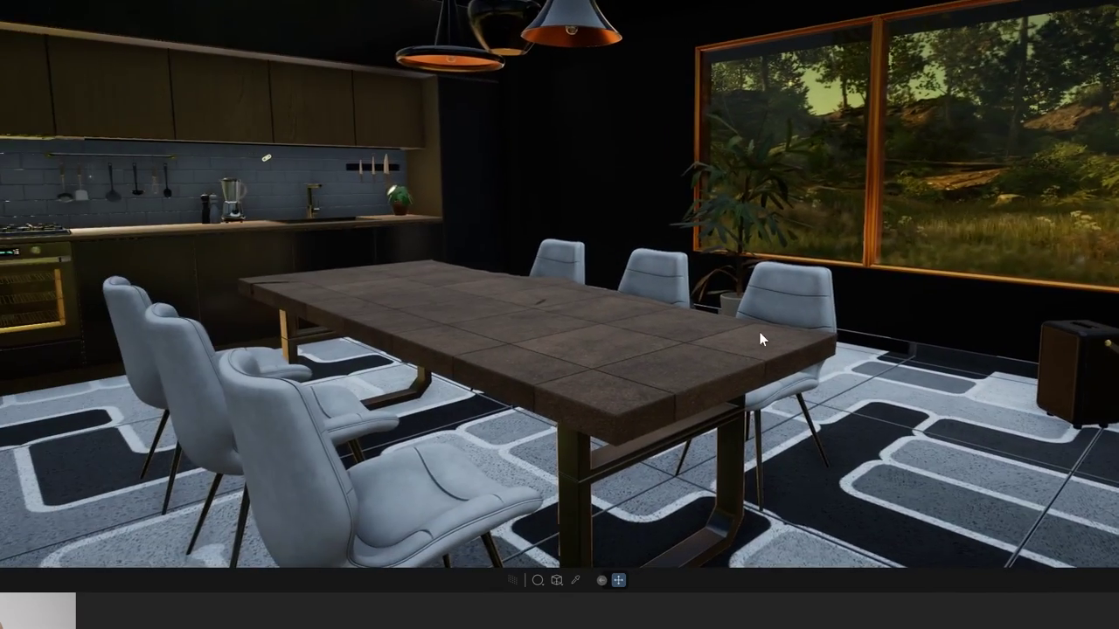
{"action": "left_click", "coordinate": [337, 461]}
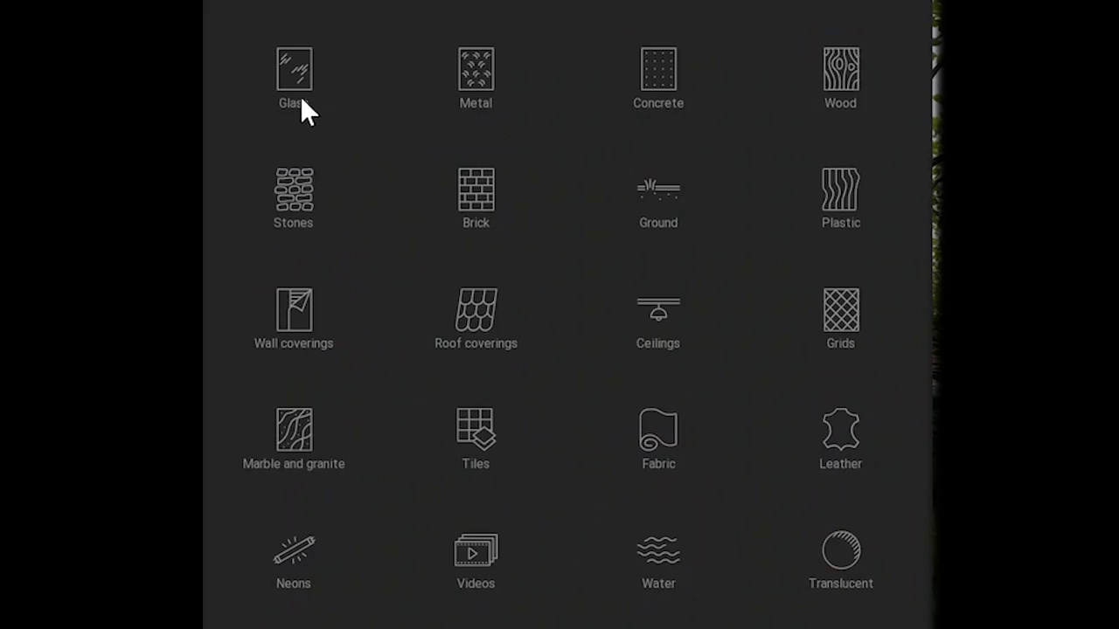
- Examine the Glass, Fabric and Leather categories of the material library
{"action": "left_click", "coordinate": [299, 98]}
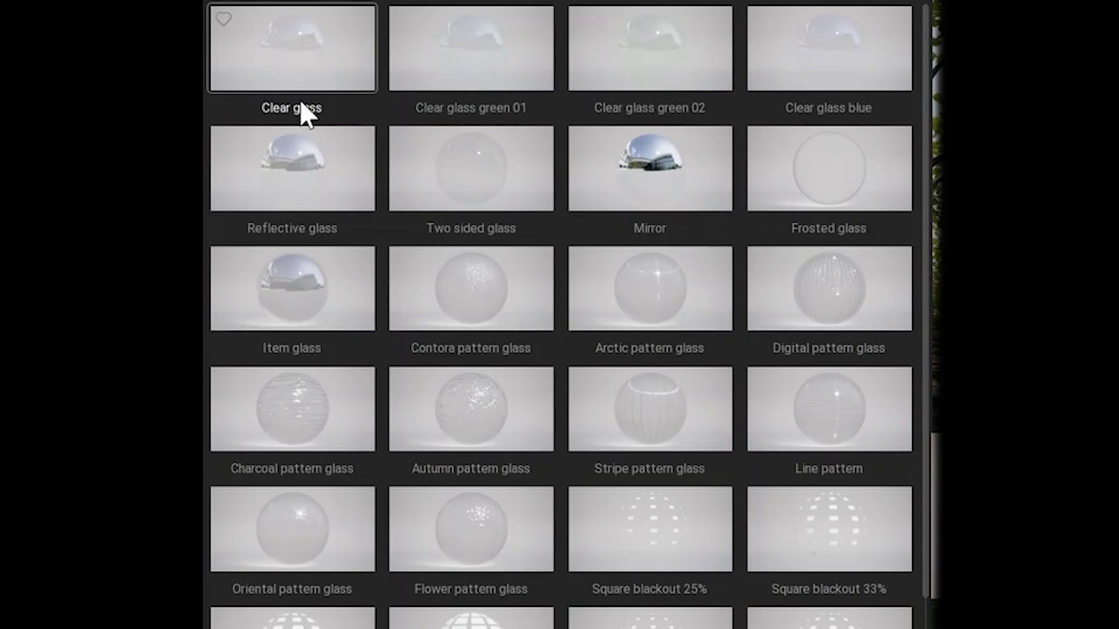
{"action": "scroll", "coordinate": [507, 272], "scroll_direction": "down", "scroll_amount": 5}
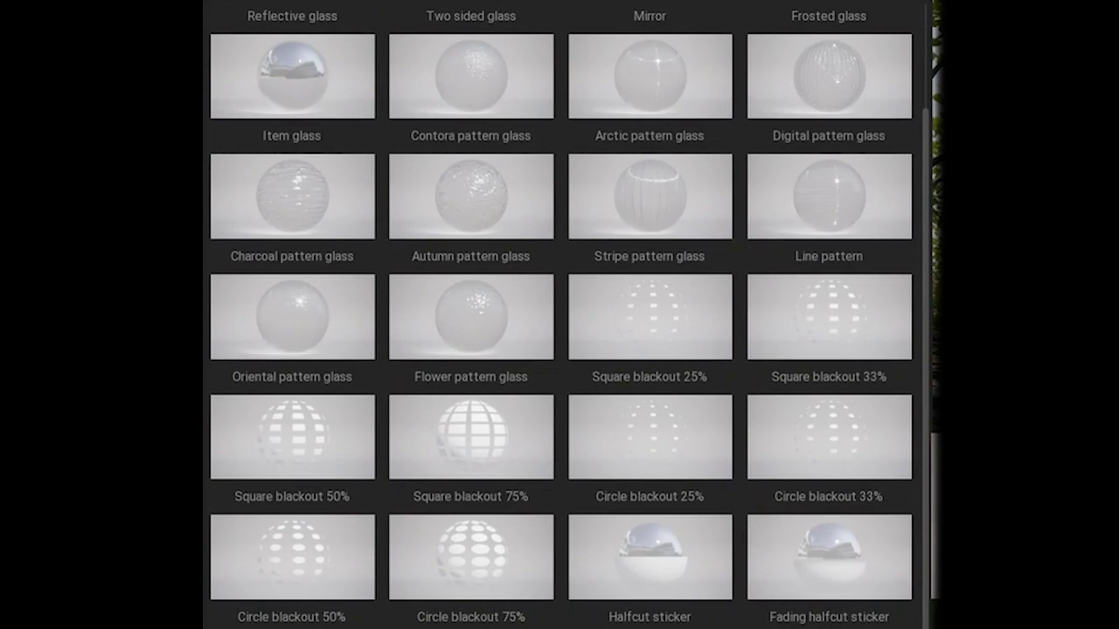
{"action": "scroll", "coordinate": [559, 314], "scroll_direction": "down", "scroll_amount": 10}
{"action": "scroll", "coordinate": [559, 315], "scroll_direction": "down", "scroll_amount": 5}
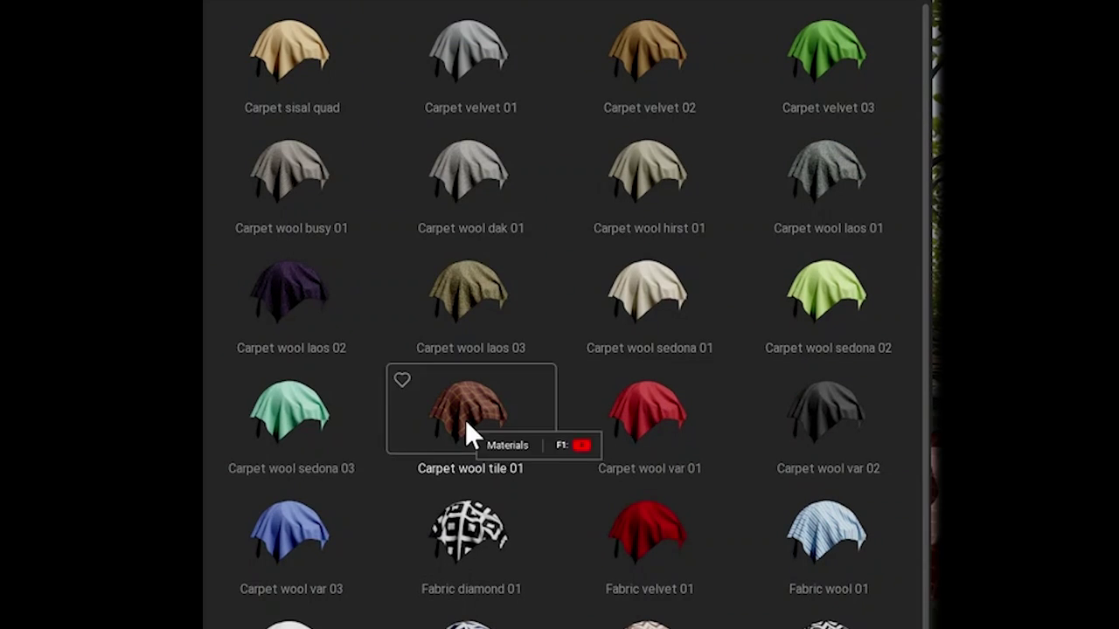
{"action": "left_click", "coordinate": [310, 2]}
{"action": "left_click", "coordinate": [858, 444]}
{"action": "left_click", "coordinate": [310, 3]}
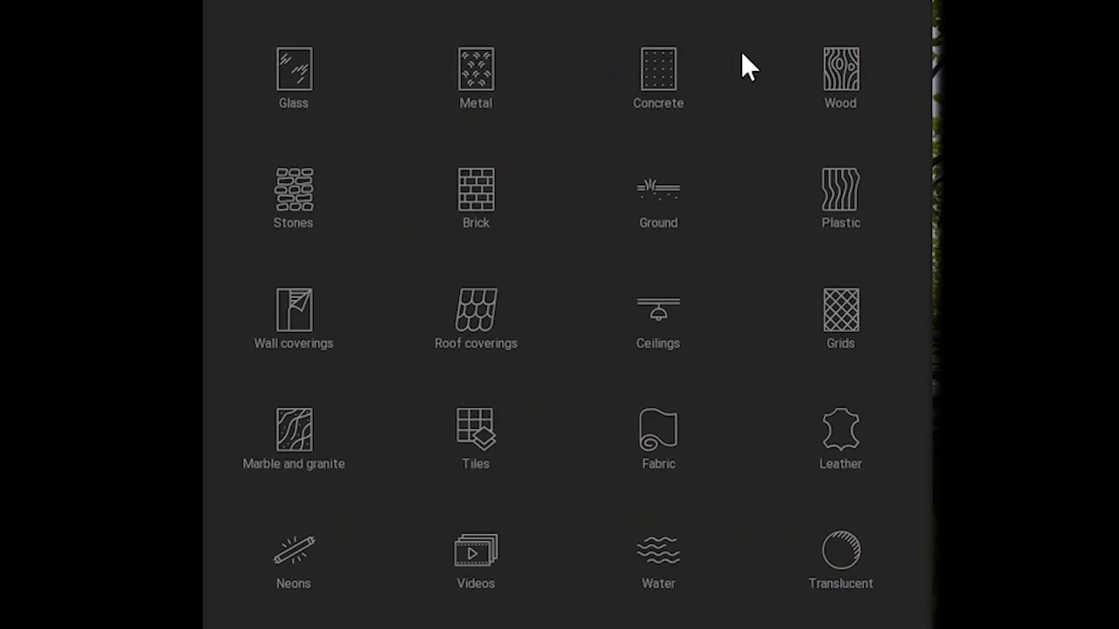
- Examine the available materials in the Metal, Concrete and Plastic categories
{"action": "left_click", "coordinate": [475, 70]}
{"action": "scroll", "coordinate": [646, 419], "scroll_direction": "down", "scroll_amount": 2}
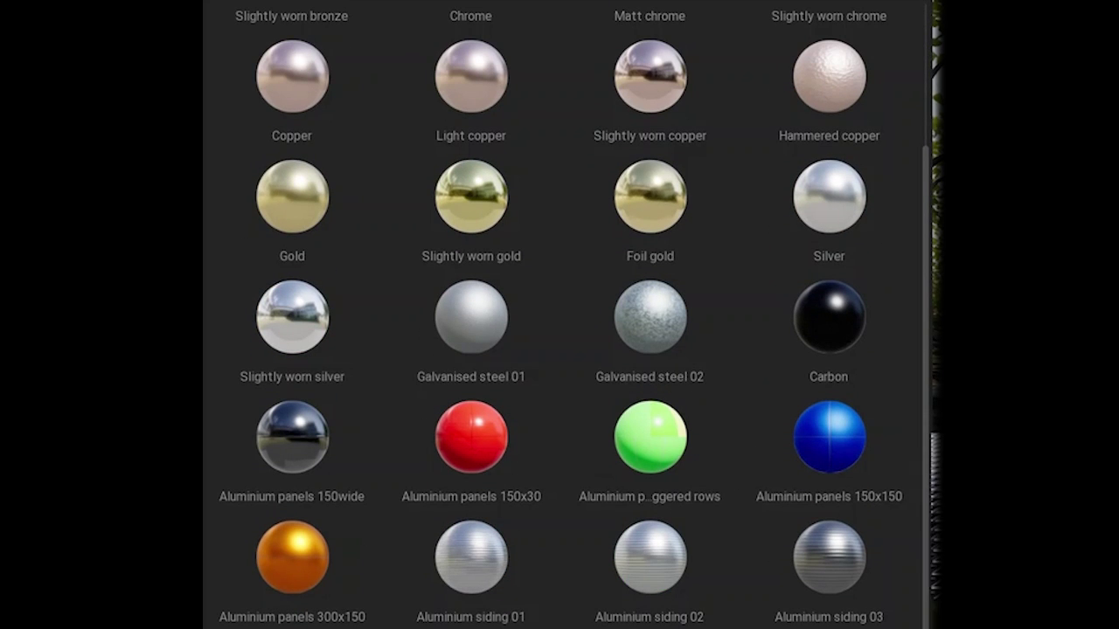
{"action": "scroll", "coordinate": [568, 315], "scroll_direction": "down", "scroll_amount": 3}
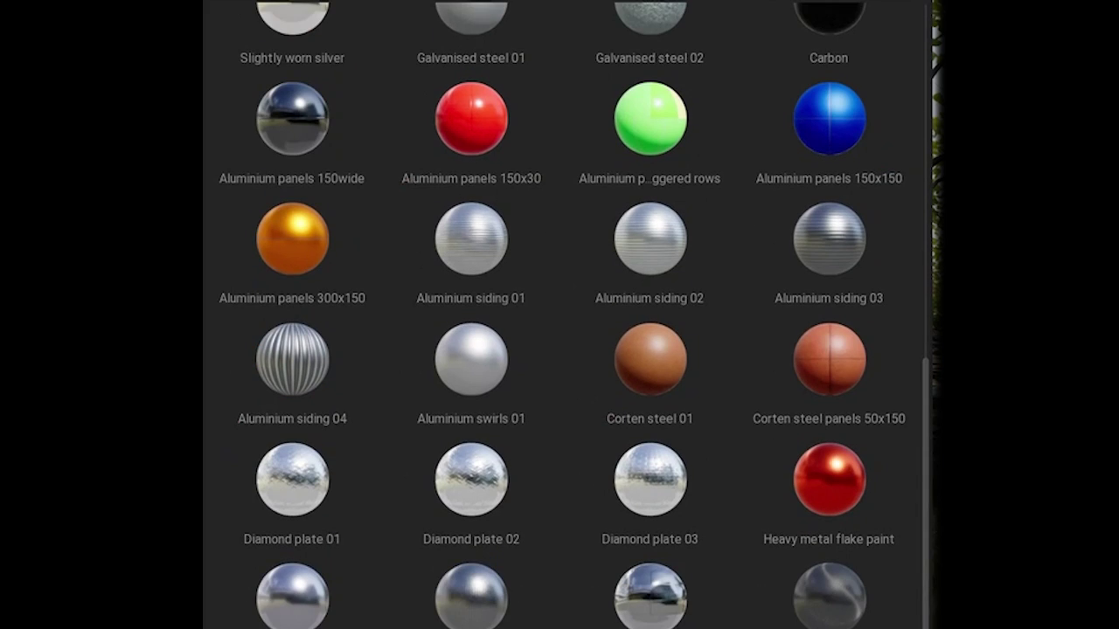
{"action": "left_click", "coordinate": [308, 2]}
{"action": "left_click", "coordinate": [673, 60]}
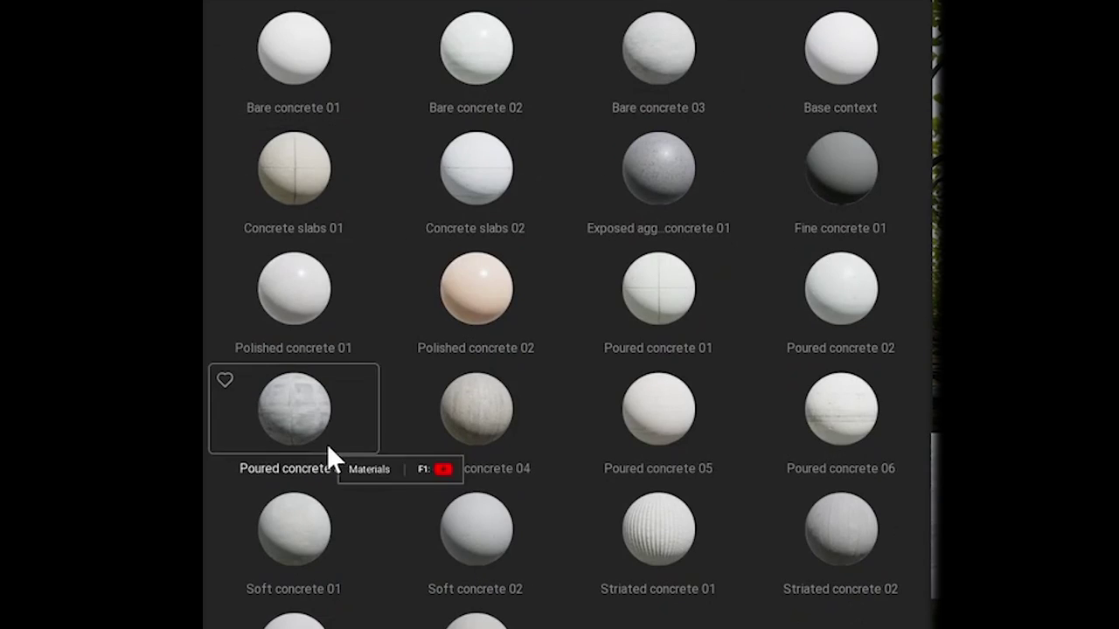
{"action": "left_click", "coordinate": [301, 4]}
{"action": "left_click", "coordinate": [865, 206]}
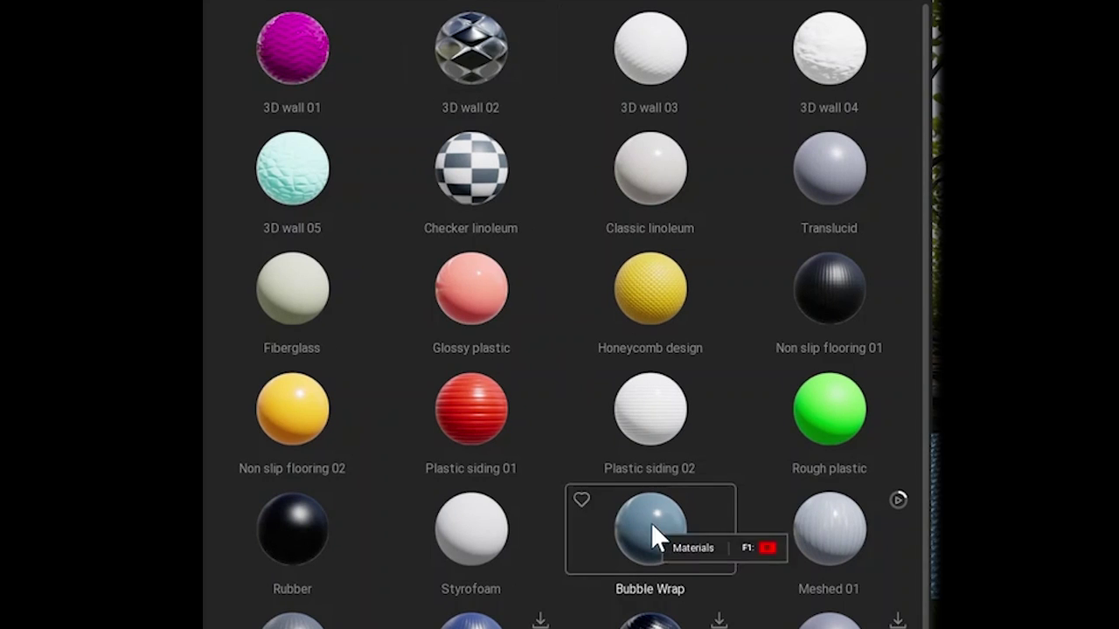
{"action": "scroll", "coordinate": [294, 563], "scroll_direction": "down", "scroll_amount": 6}
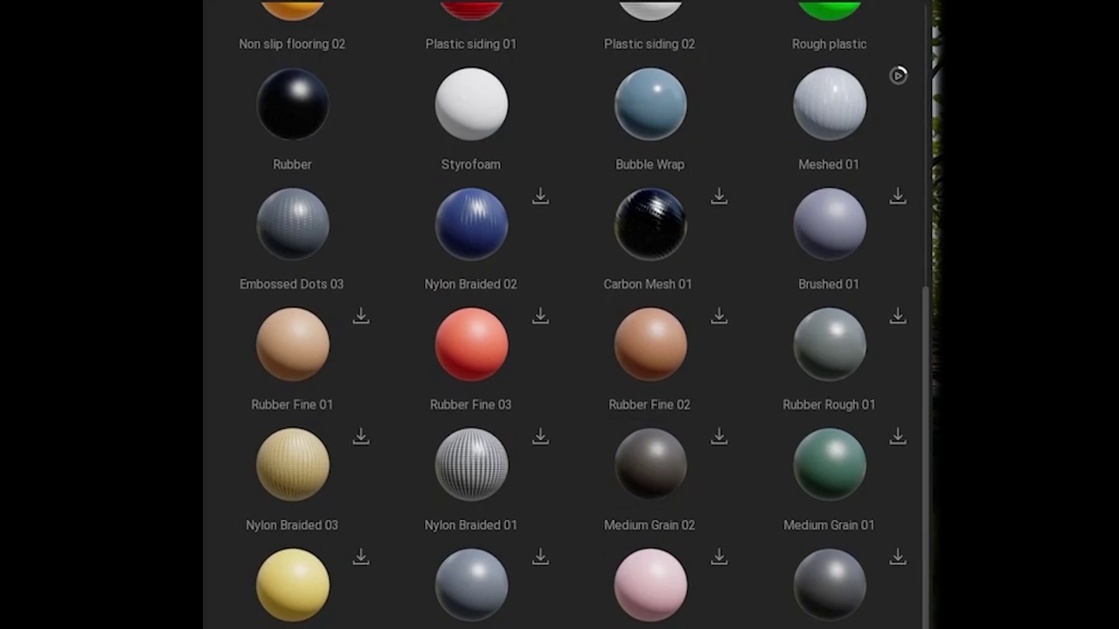
- Examine the Neons and Translucent material categories, then open a further category
{"action": "left_click", "coordinate": [304, 3]}
{"action": "left_click", "coordinate": [294, 559]}
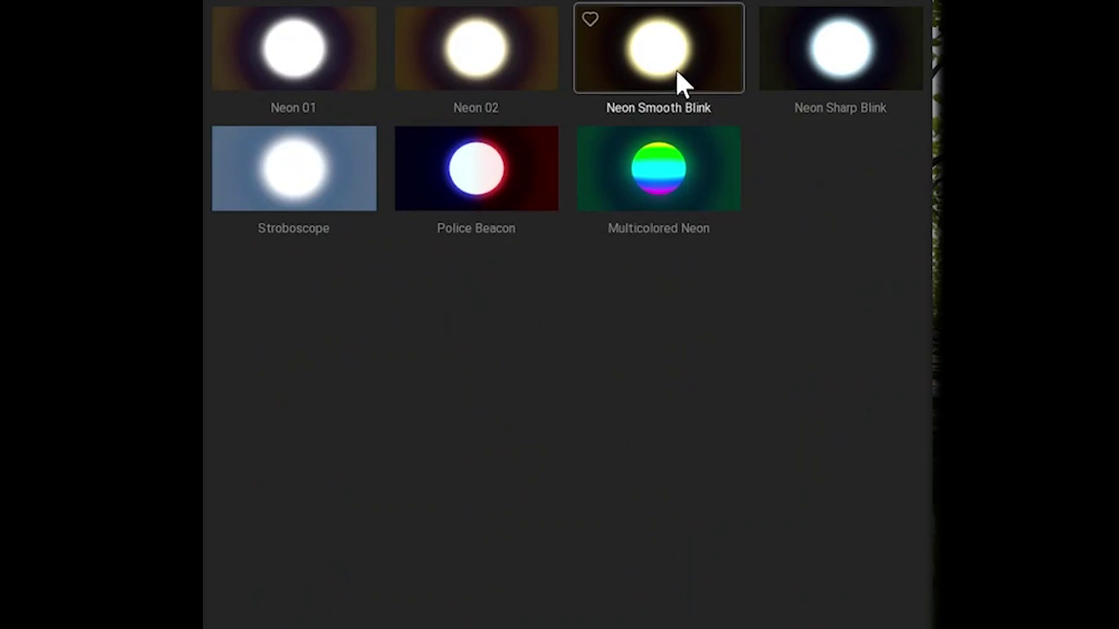
{"action": "left_click", "coordinate": [302, 2]}
{"action": "left_click", "coordinate": [853, 569]}
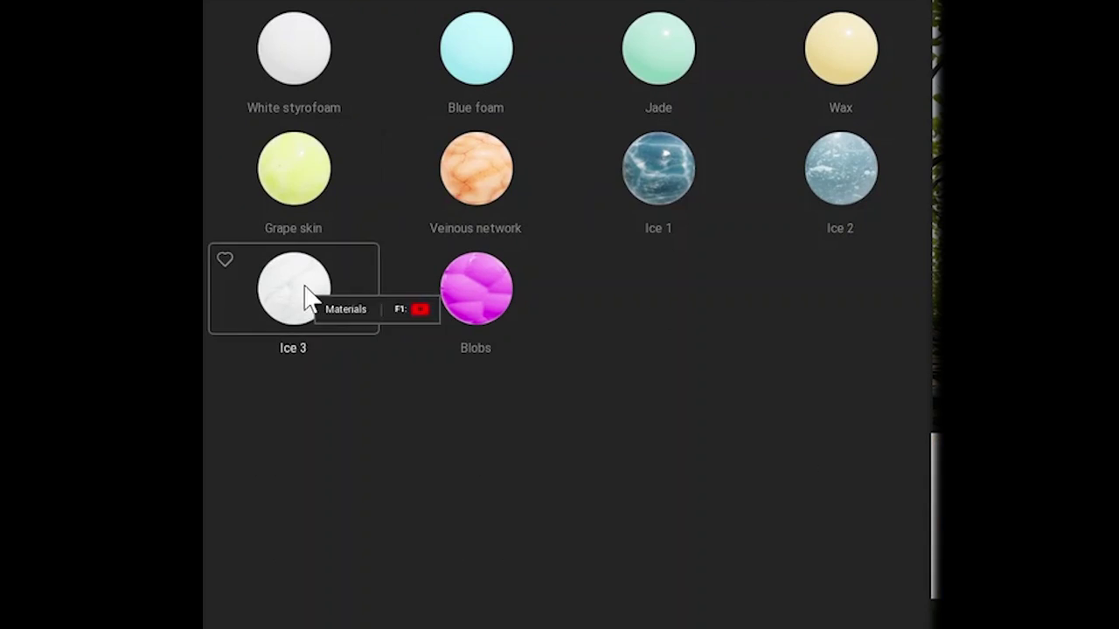
{"action": "left_click", "coordinate": [302, 2]}
{"action": "left_click", "coordinate": [472, 625]}
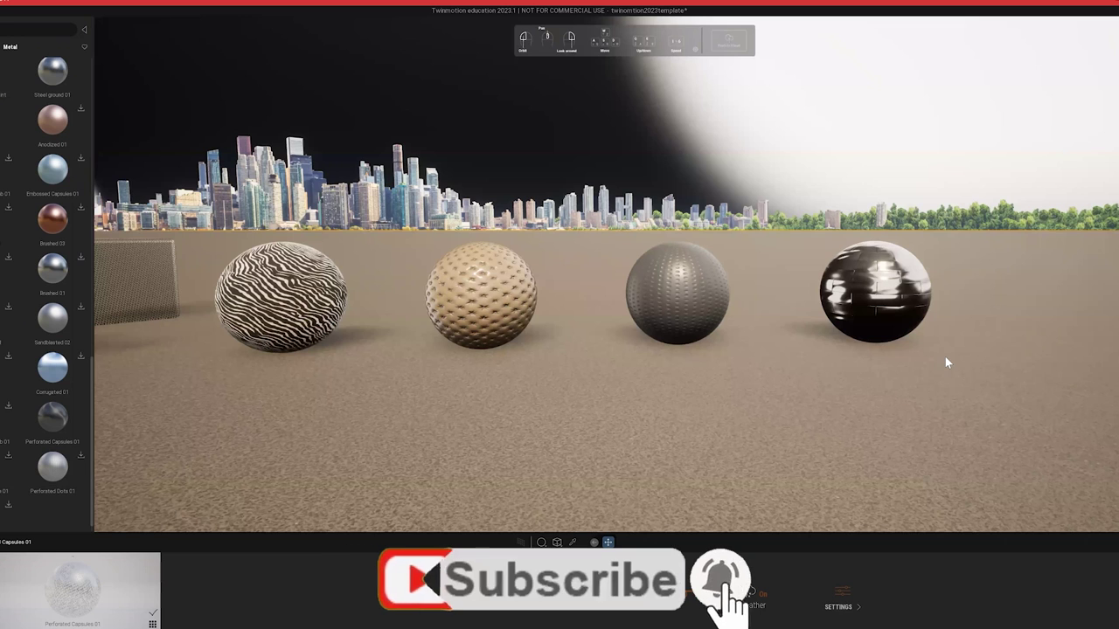
- Examine the surface relief of the textured sample spheres at close range
{"action": "key", "text": "w"}
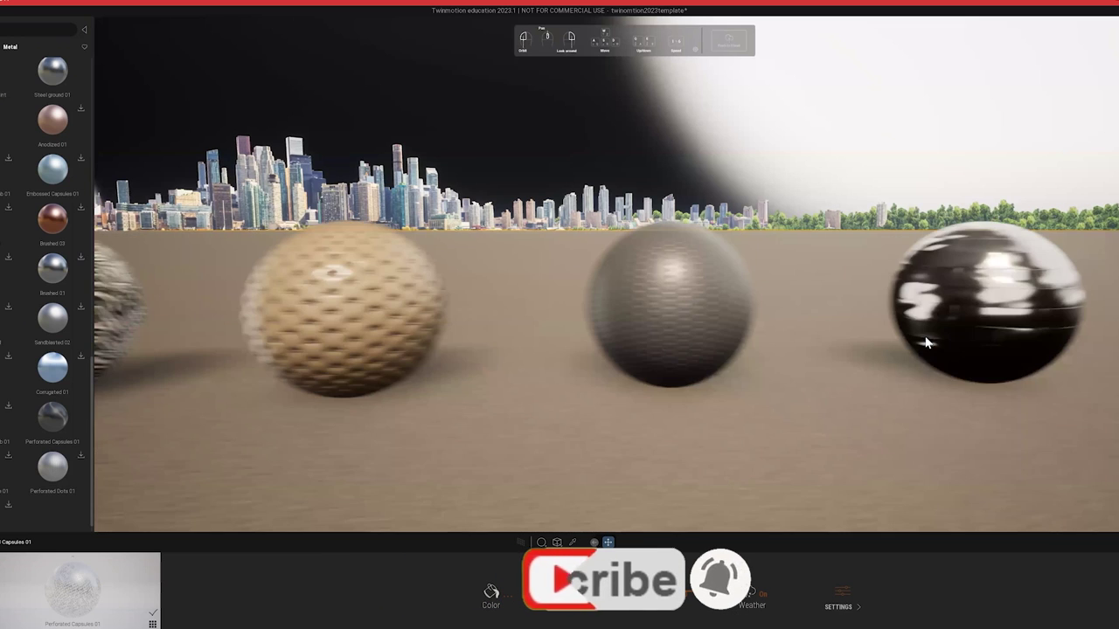
{"action": "key", "text": "d"}
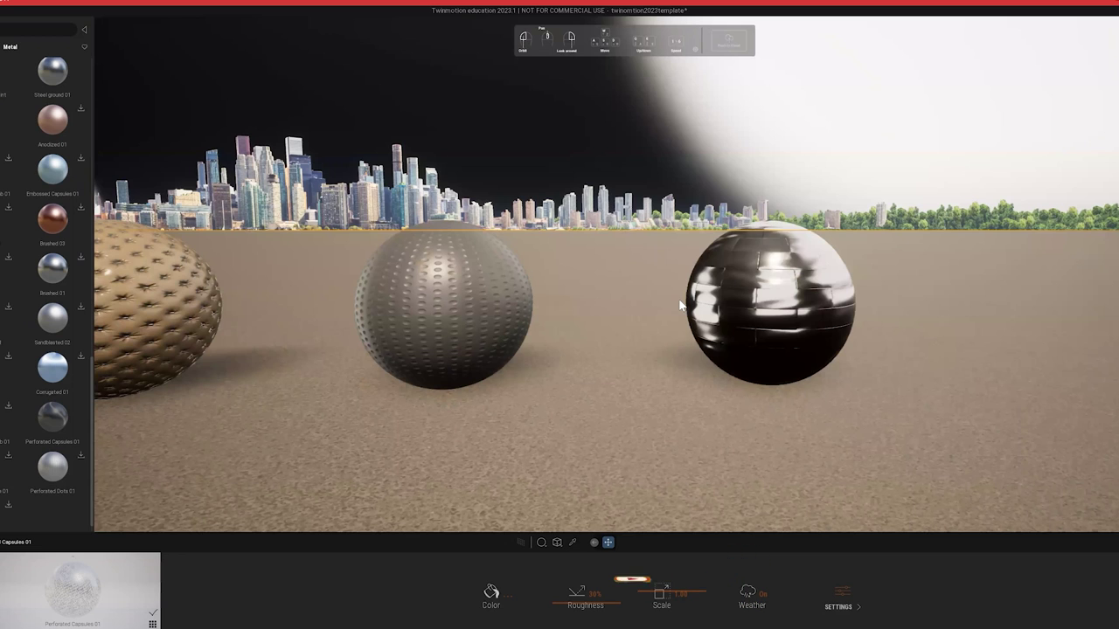
{"action": "key", "text": "d"}
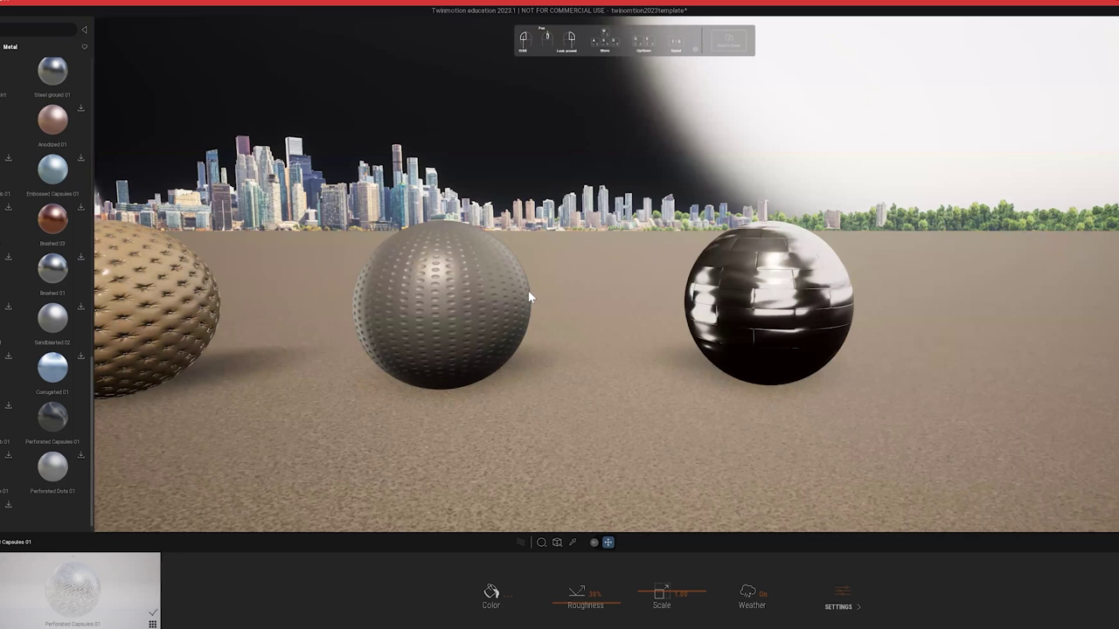
{"action": "key", "text": "a"}
{"action": "key", "text": "a"}
{"action": "key", "text": "s"}
- Pick the long pile carpet material on the patterned cube, try a height of 89%, and lower it to about 30%
{"action": "left_click", "coordinate": [489, 288]}
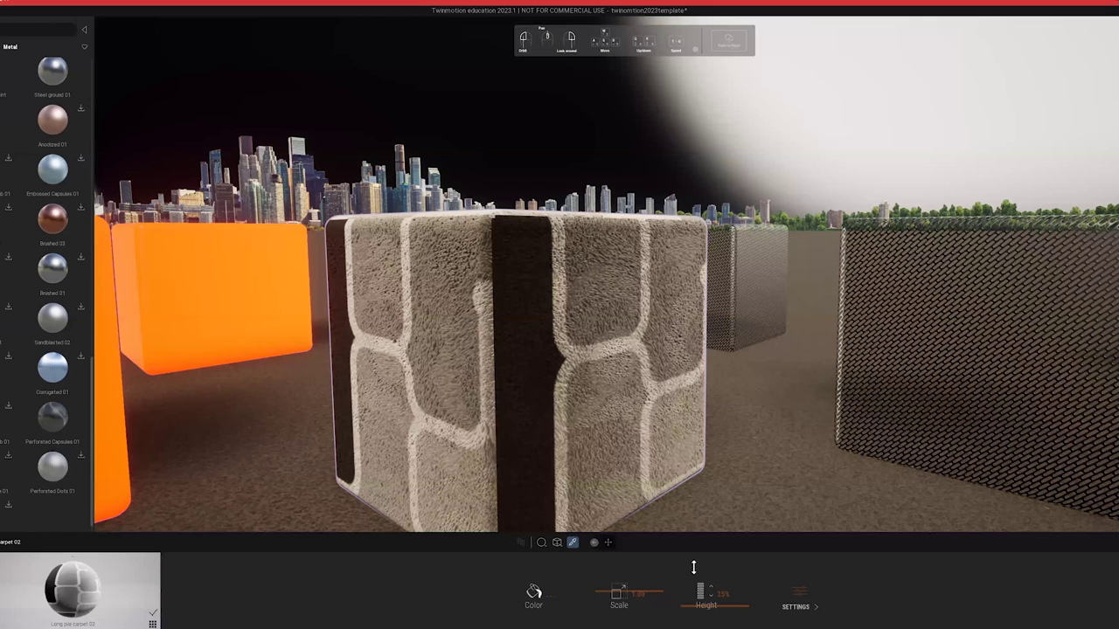
{"action": "left_click", "coordinate": [693, 568]}
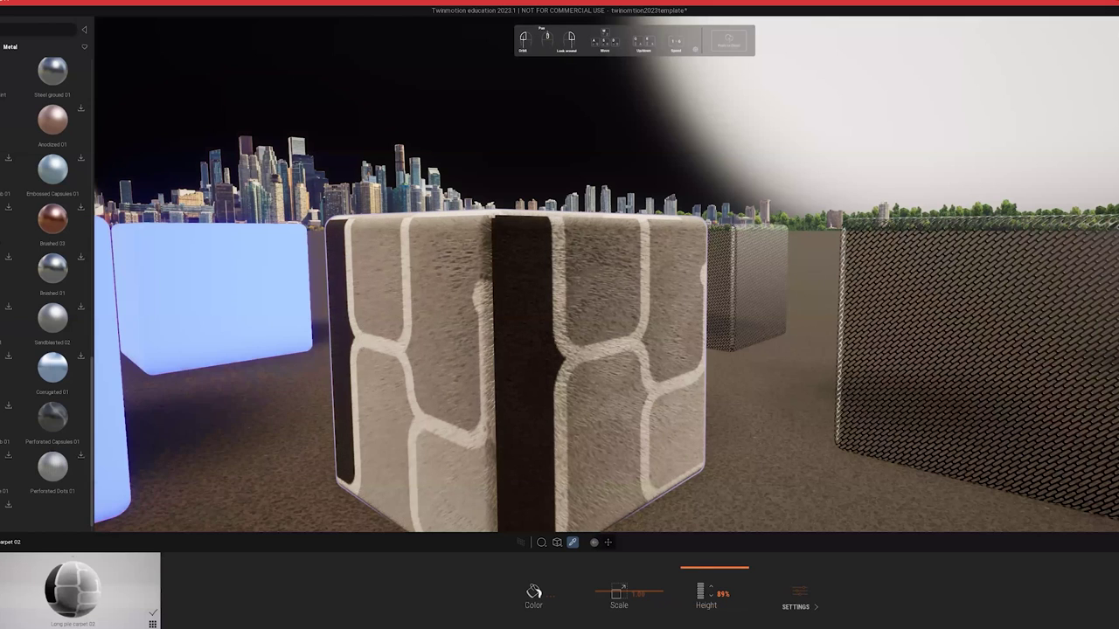
{"action": "left_click", "coordinate": [696, 602]}
- Adjust the glow of the Police Beacon material on the illuminated blue and orange cube
{"action": "key", "text": "a"}
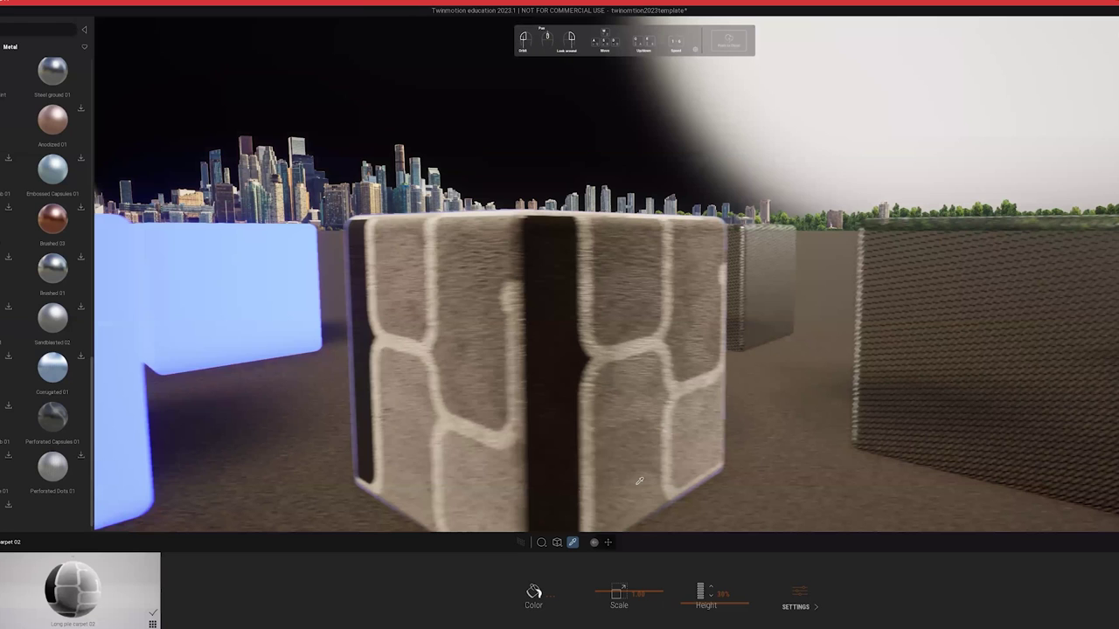
{"action": "key", "text": "s"}
{"action": "key", "text": "a"}
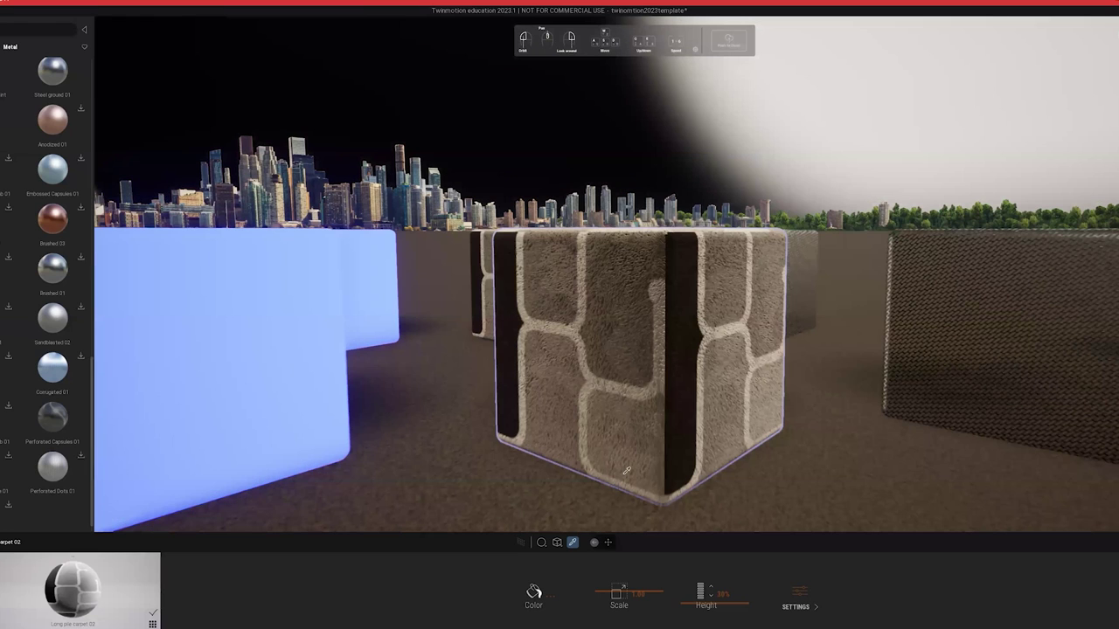
{"action": "key", "text": "a"}
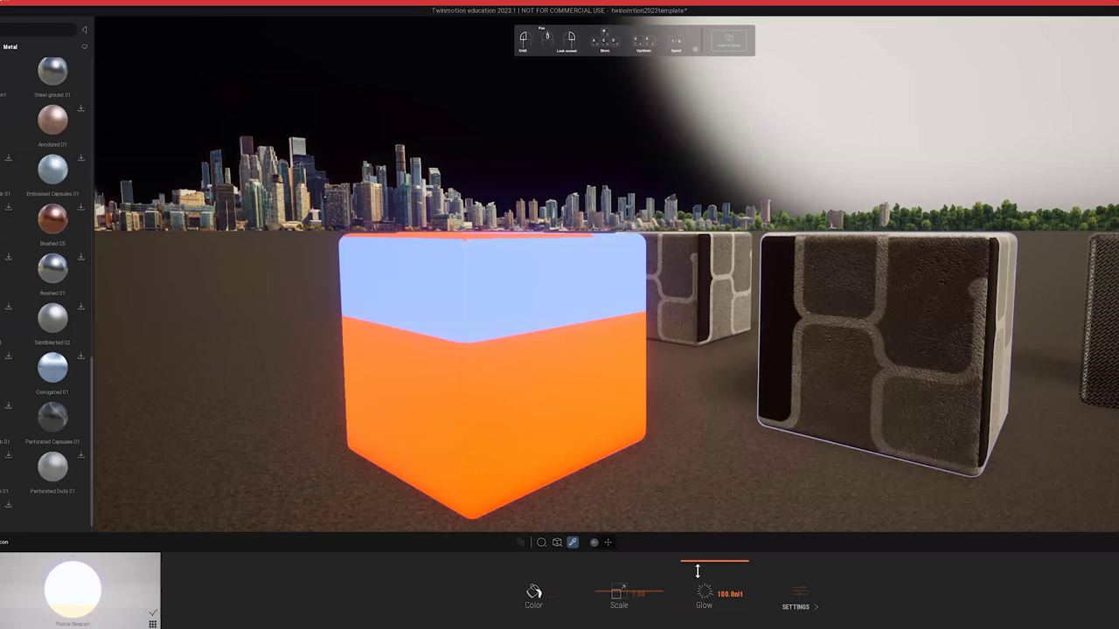
{"action": "left_click_drag", "start_coordinate": [697, 571], "coordinate": [698, 578]}
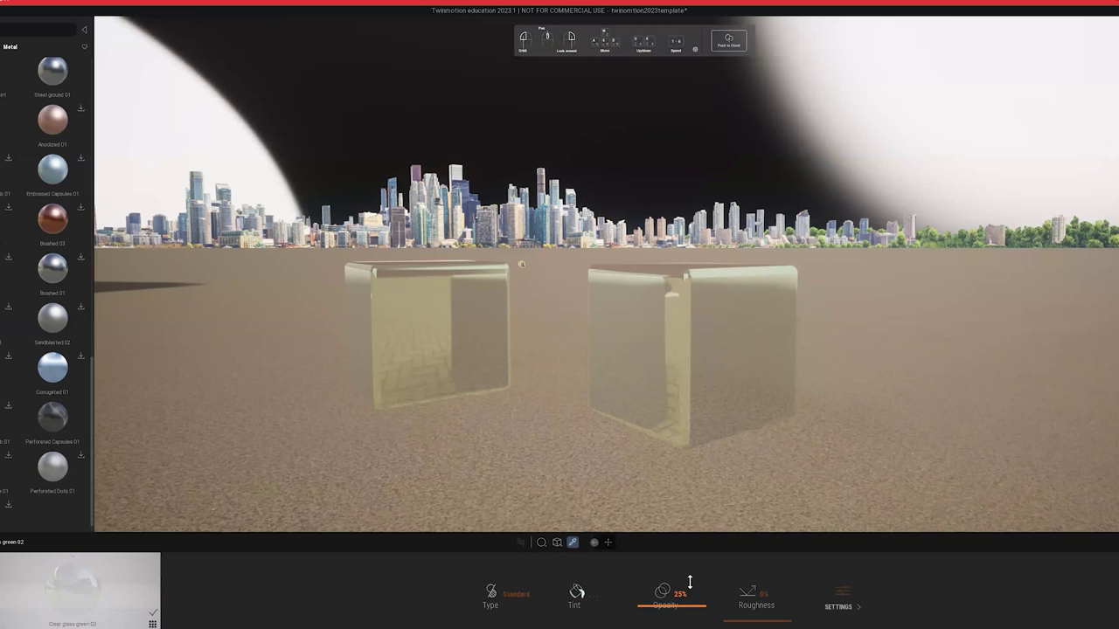
- Set the opacity of the Clear glass green 02 material to 66% and its tint to FF5456
{"action": "left_click_drag", "start_coordinate": [690, 582], "coordinate": [623, 601]}
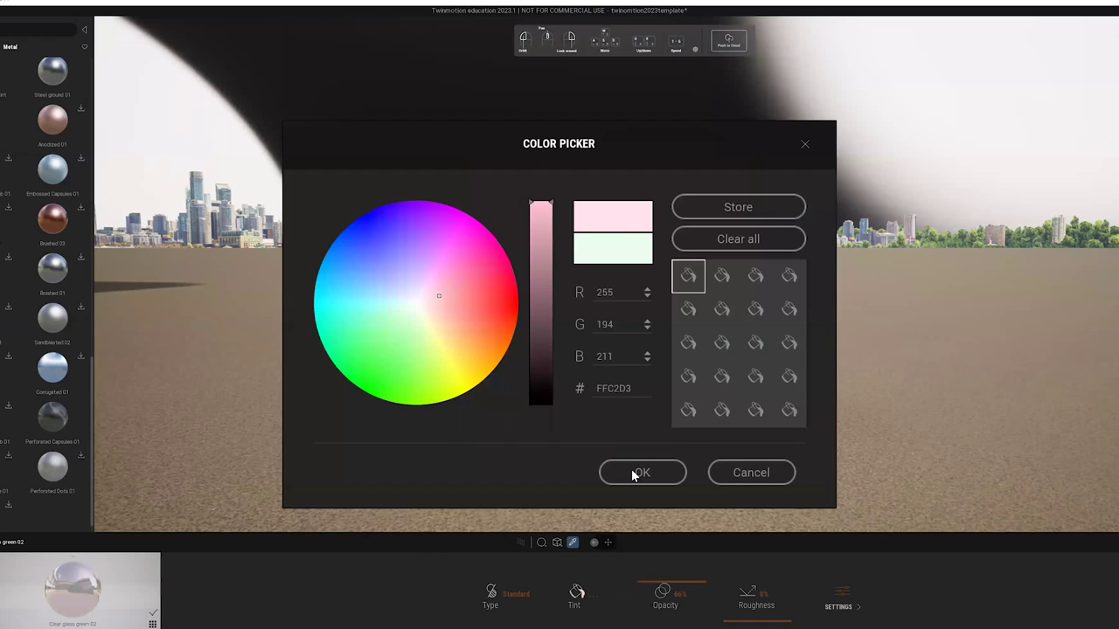
{"action": "left_click", "coordinate": [484, 301]}
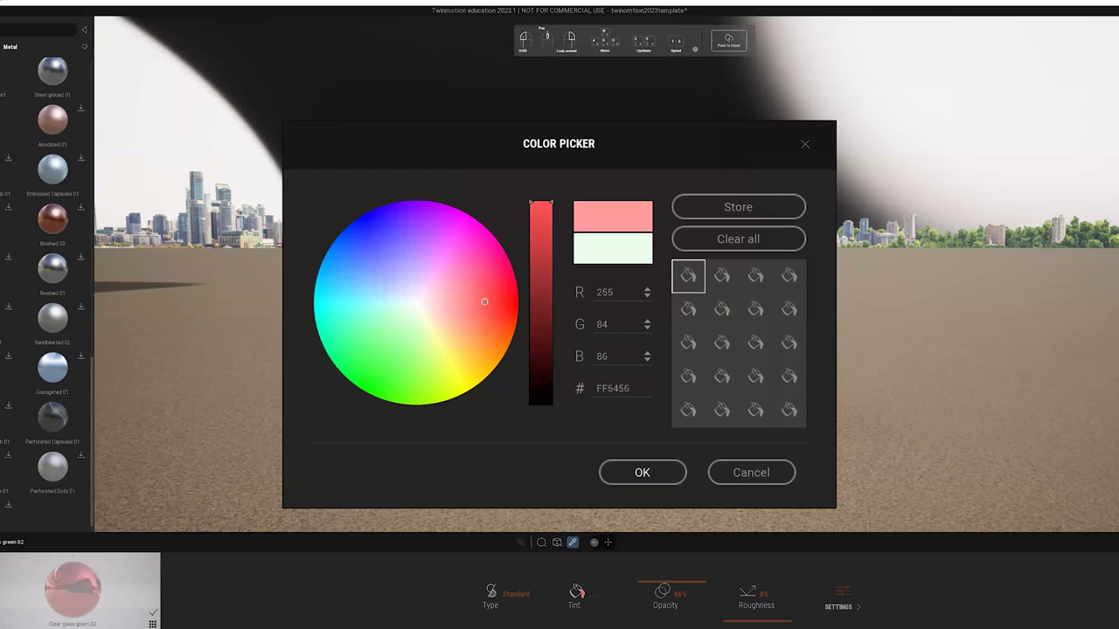
{"action": "key", "text": "Return"}
- Switch the red-tinted glass to the Colored type and set its opacity to 2%
{"action": "left_click", "coordinate": [511, 594]}
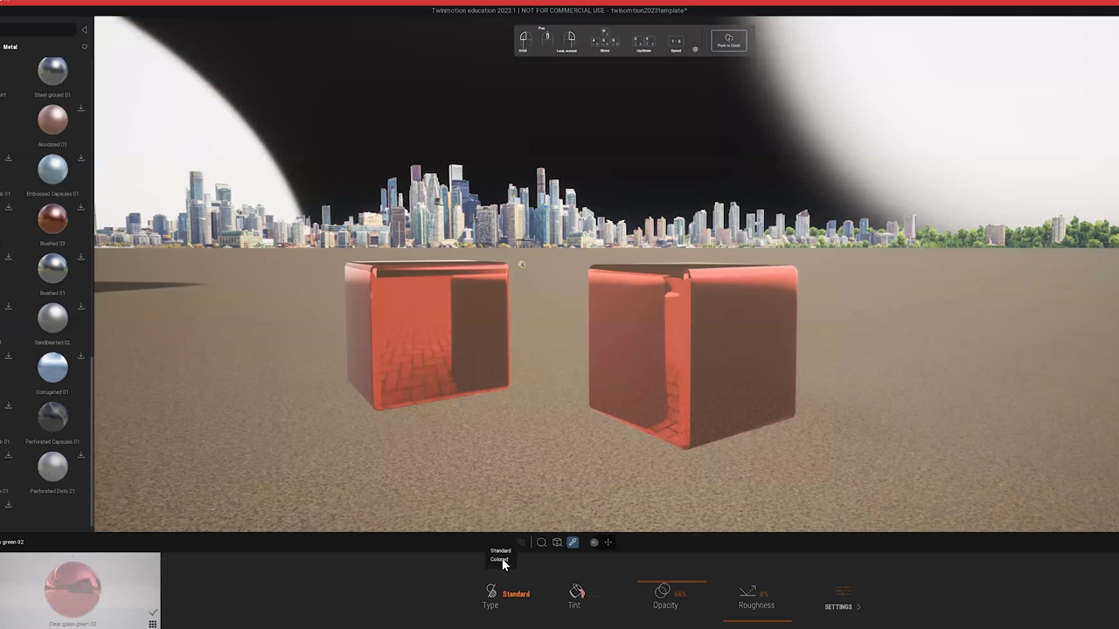
{"action": "left_click", "coordinate": [503, 559]}
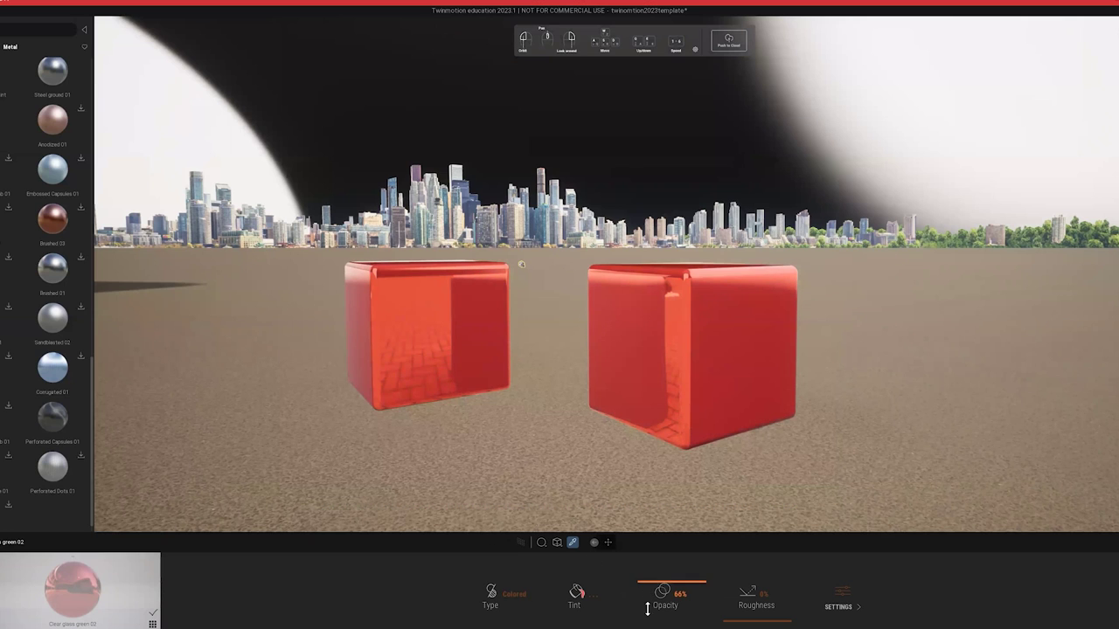
{"action": "left_click_drag", "start_coordinate": [648, 609], "coordinate": [654, 607]}
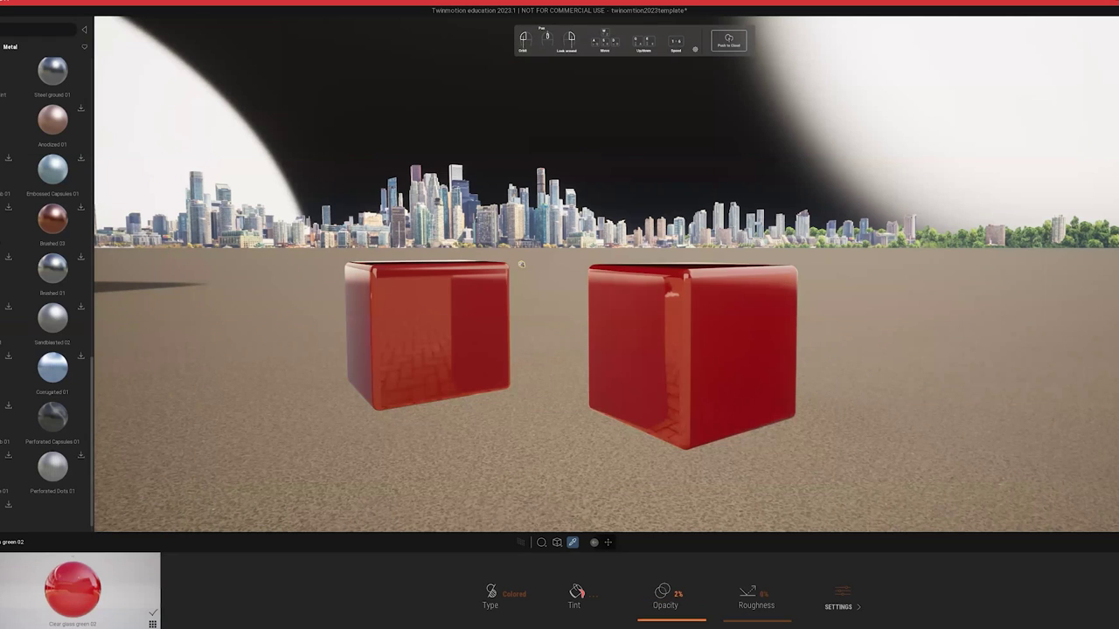
- Open the glass material's opacity mask settings, toggle Invert twice, and return to the main material settings
{"action": "left_click", "coordinate": [657, 614]}
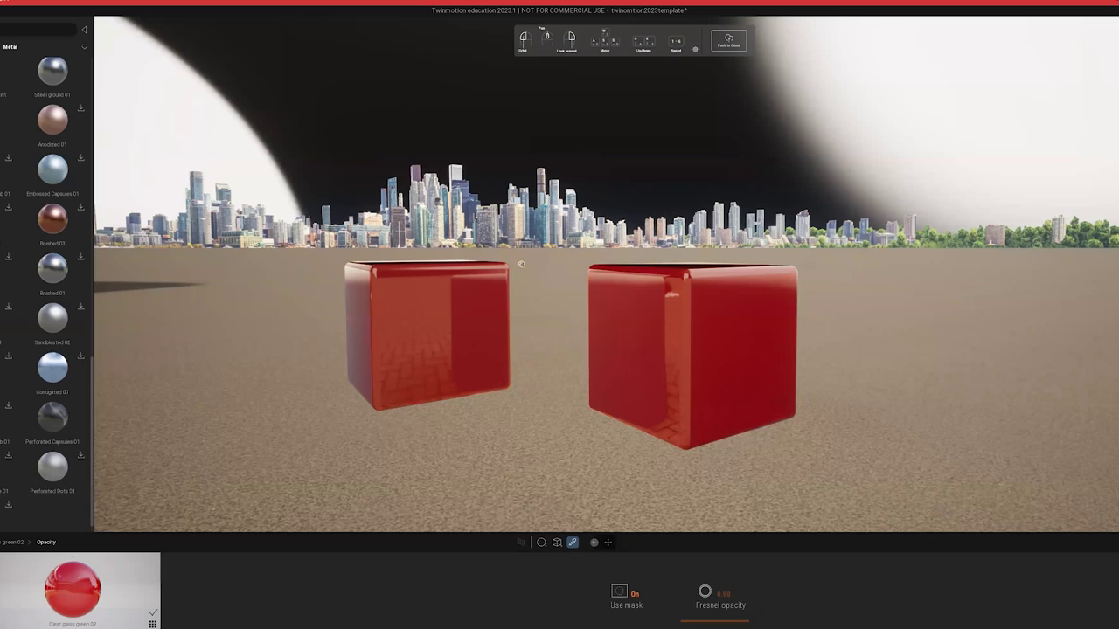
{"action": "left_click", "coordinate": [628, 593]}
{"action": "left_click", "coordinate": [760, 595]}
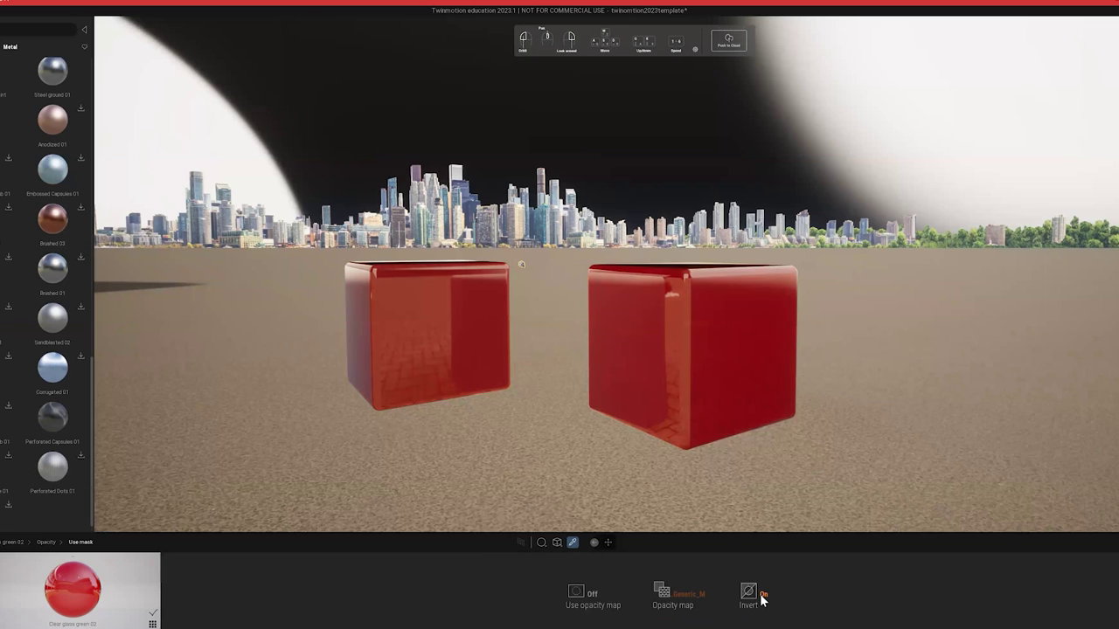
{"action": "left_click", "coordinate": [761, 594]}
{"action": "left_click", "coordinate": [13, 542]}
- Open the Iridescence settings of the glass tint and set Stretch to 17%
{"action": "left_click", "coordinate": [808, 606]}
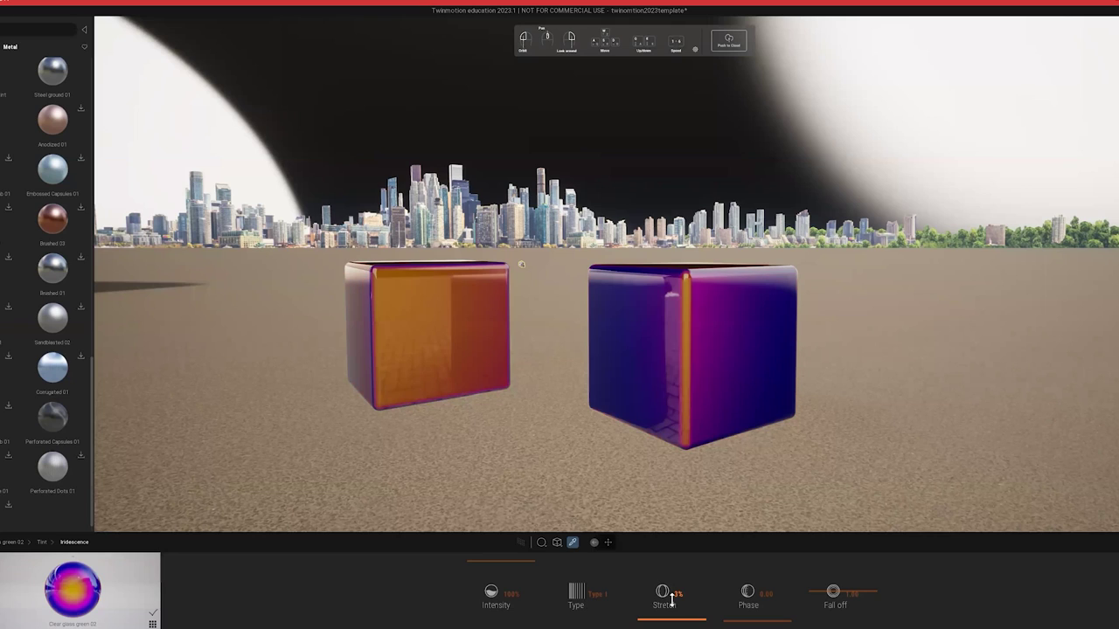
{"action": "left_click_drag", "start_coordinate": [671, 597], "coordinate": [671, 599]}
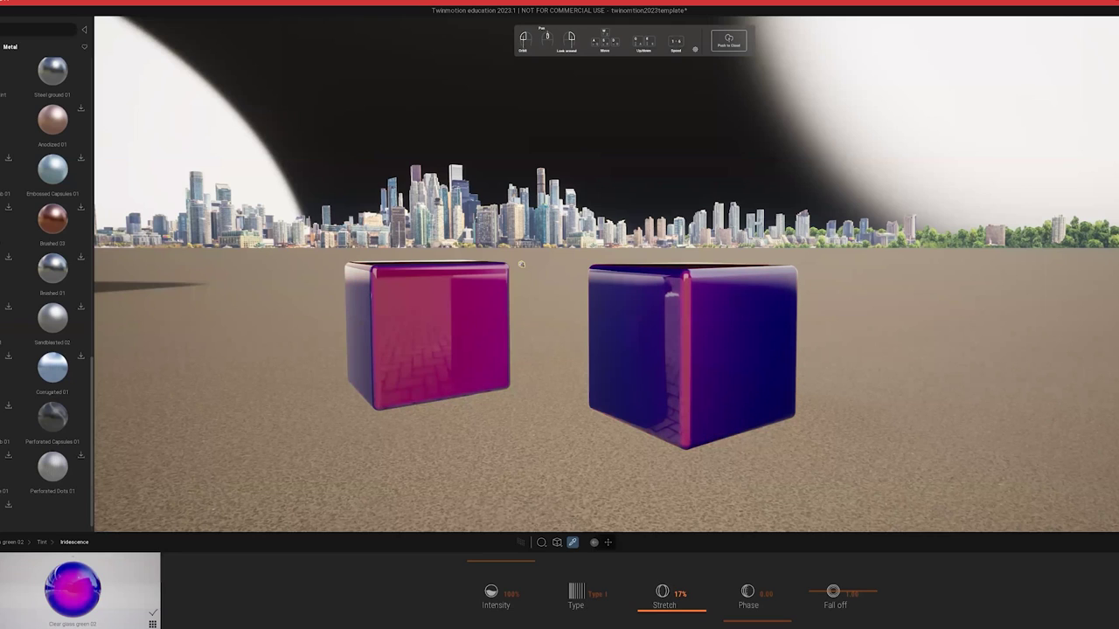
- Adjust the Phase and Stretch of the glass tint's iridescence
{"action": "left_click", "coordinate": [771, 612]}
{"action": "left_click", "coordinate": [661, 622]}
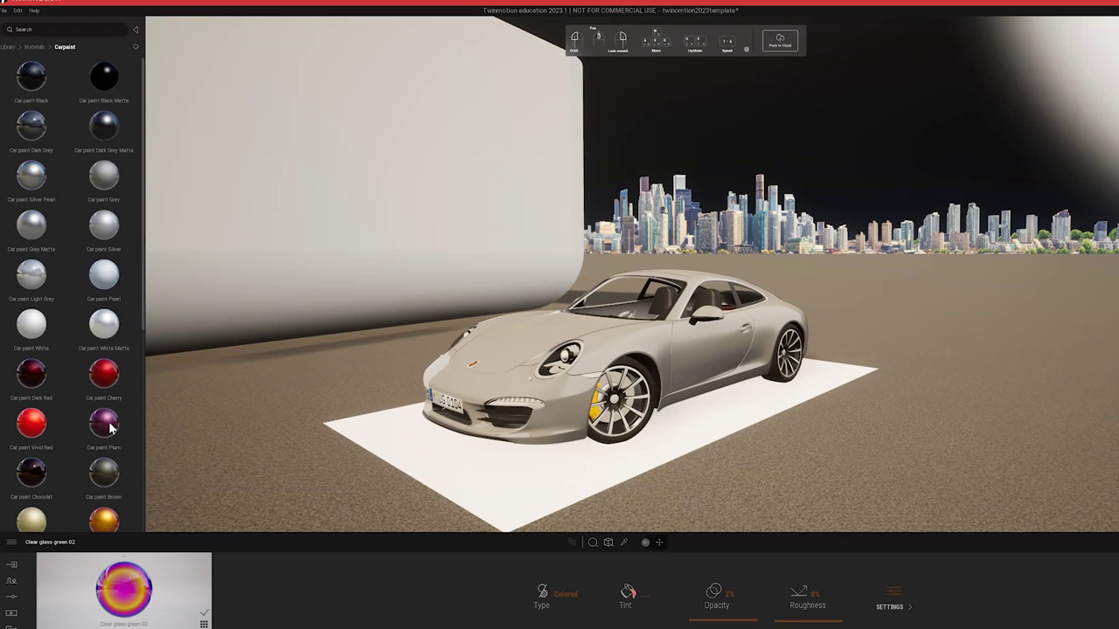
- Apply Car paint Cherry to the grey sports car, replace it with Car paint Silver Pearl, and undo the replacement
{"action": "mouse_move", "coordinate": [109, 426]}
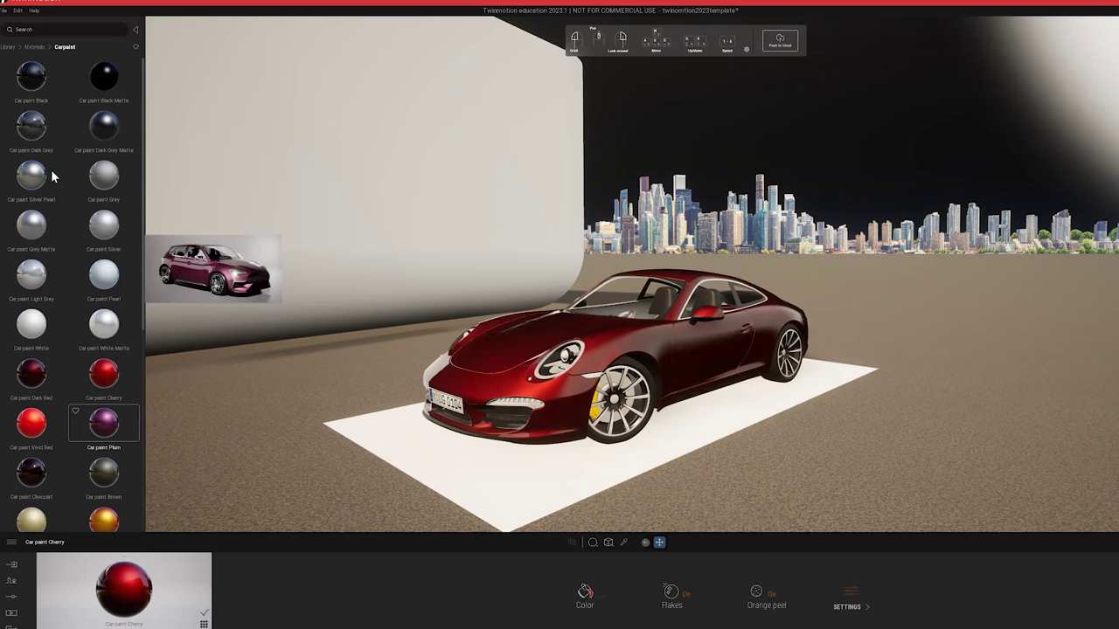
{"action": "mouse_move", "coordinate": [28, 179]}
{"action": "left_mouse_down"}
{"action": "mouse_move", "coordinate": [587, 340]}
{"action": "mouse_move", "coordinate": [563, 336]}
{"action": "left_mouse_up"}
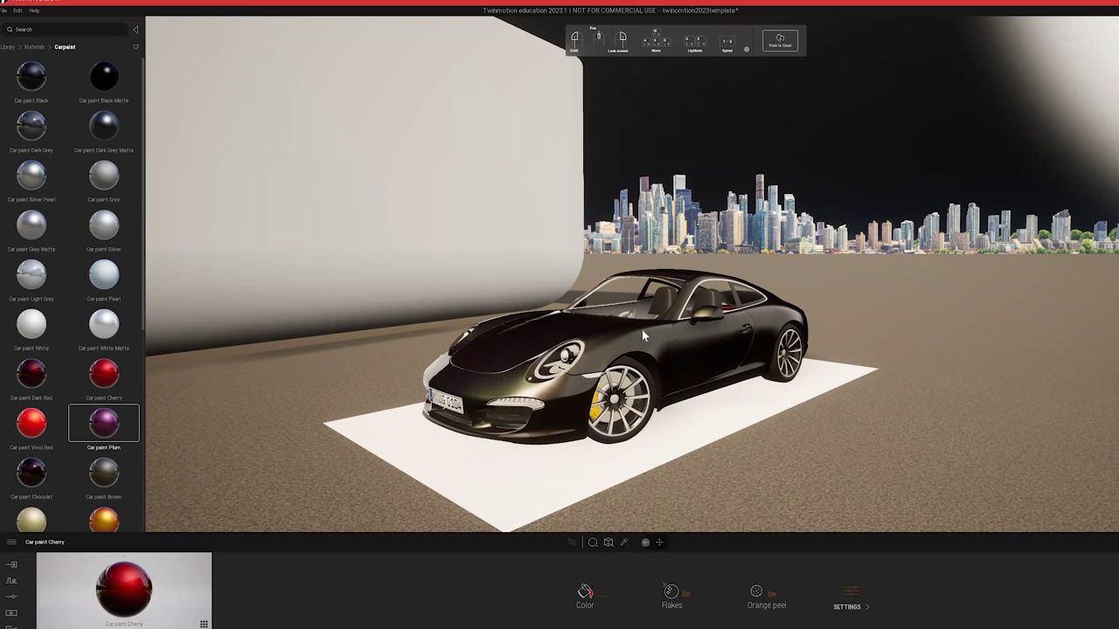
{"action": "key", "text": "ctrl+y"}
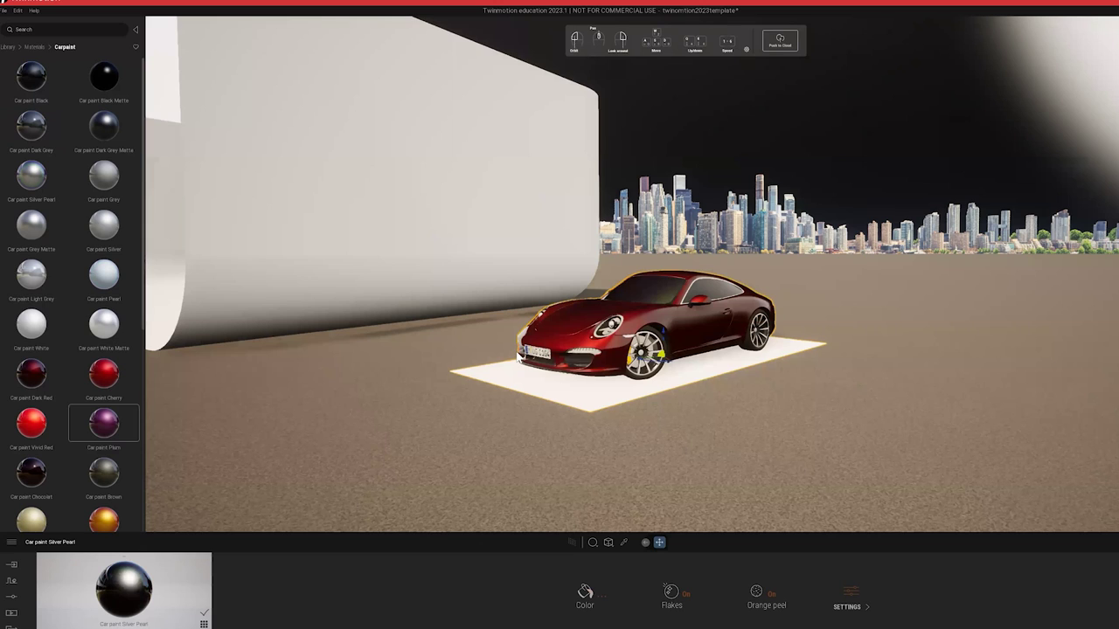
- Undo the red sports car's last move to bring it back inside the white cyclorama
{"action": "scroll", "coordinate": [687, 315], "scroll_direction": "down", "scroll_amount": 2}
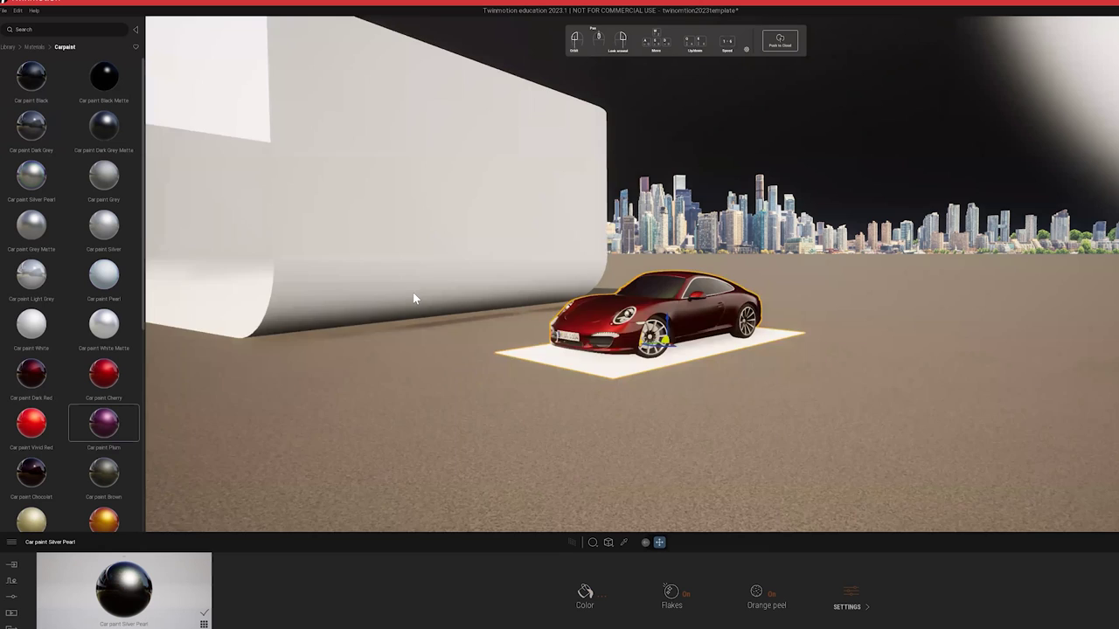
{"action": "scroll", "coordinate": [382, 296], "scroll_direction": "down", "scroll_amount": 3}
{"action": "key", "text": "ctrl+z"}
- Apply the Car paint Sea Pearl material to the body of the car inside the cyclorama
{"action": "key", "text": "a"}
{"action": "key", "text": "a"}
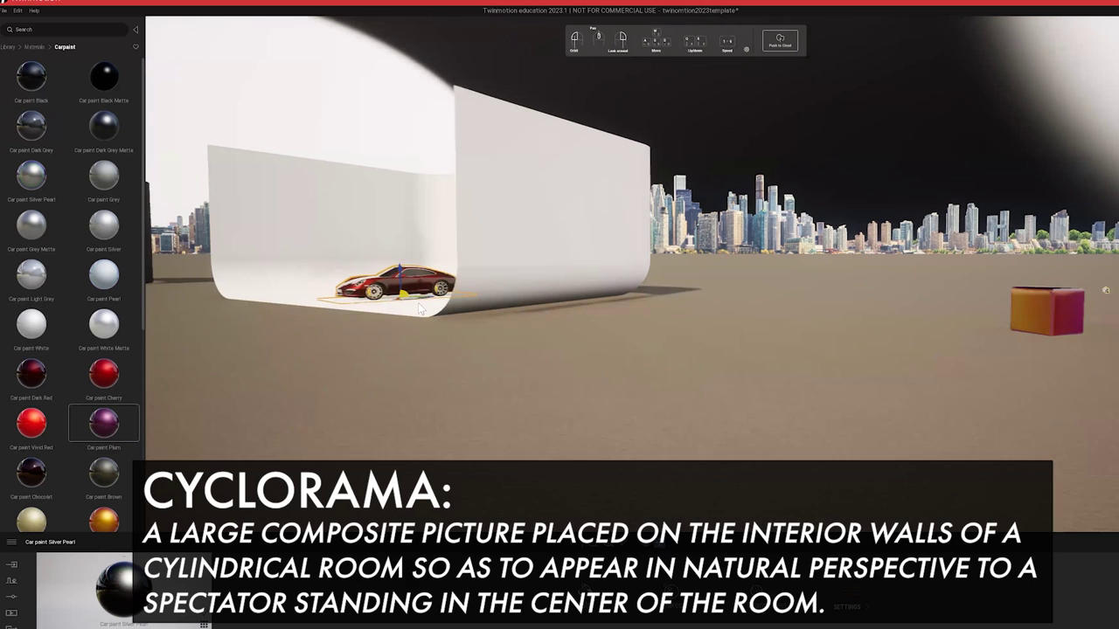
{"action": "scroll", "coordinate": [418, 304], "scroll_direction": "up", "scroll_amount": 3}
{"action": "key", "text": "w"}
{"action": "key", "text": "e"}
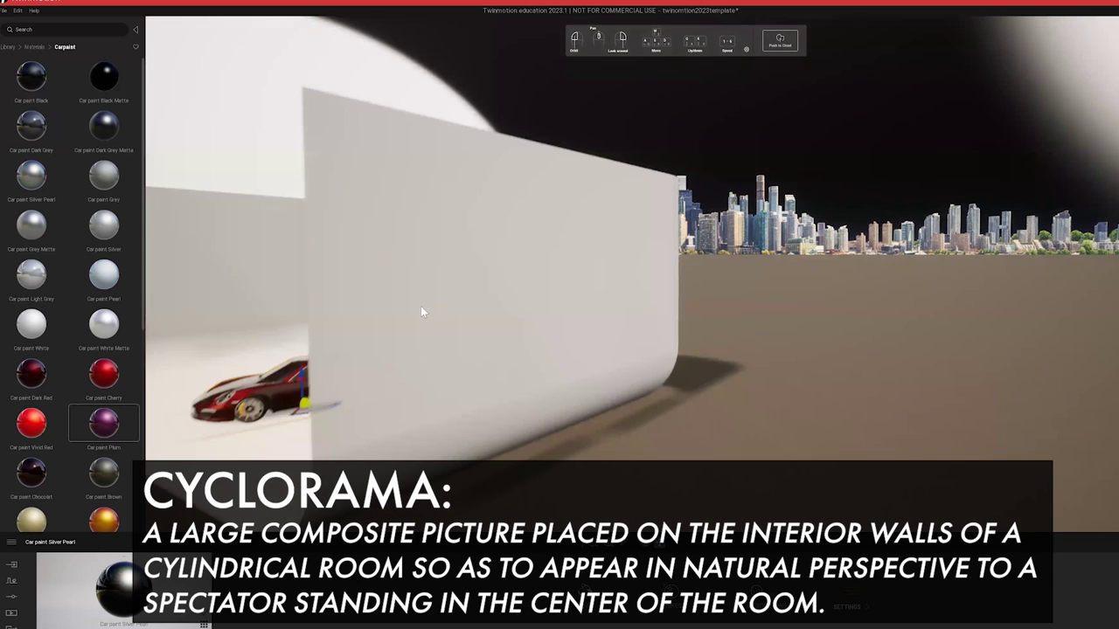
{"action": "key", "text": "a"}
{"action": "right_click_drag", "start_coordinate": [467, 325], "coordinate": [537, 362]}
{"action": "key", "text": "w"}
{"action": "key", "text": "a"}
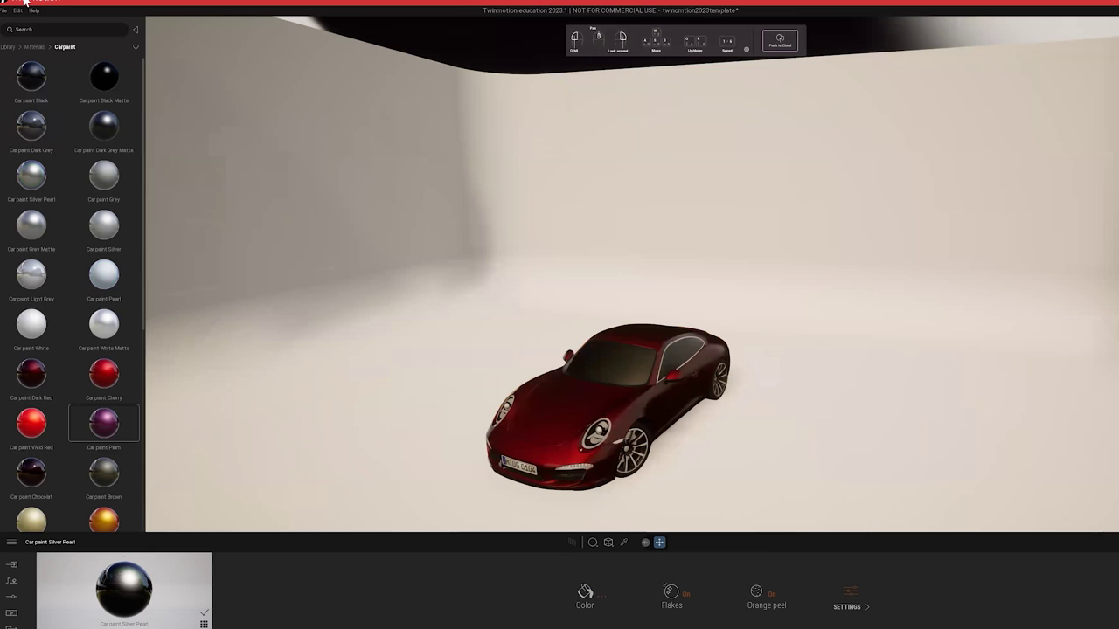
{"action": "scroll", "coordinate": [132, 402], "scroll_direction": "down", "scroll_amount": 5}
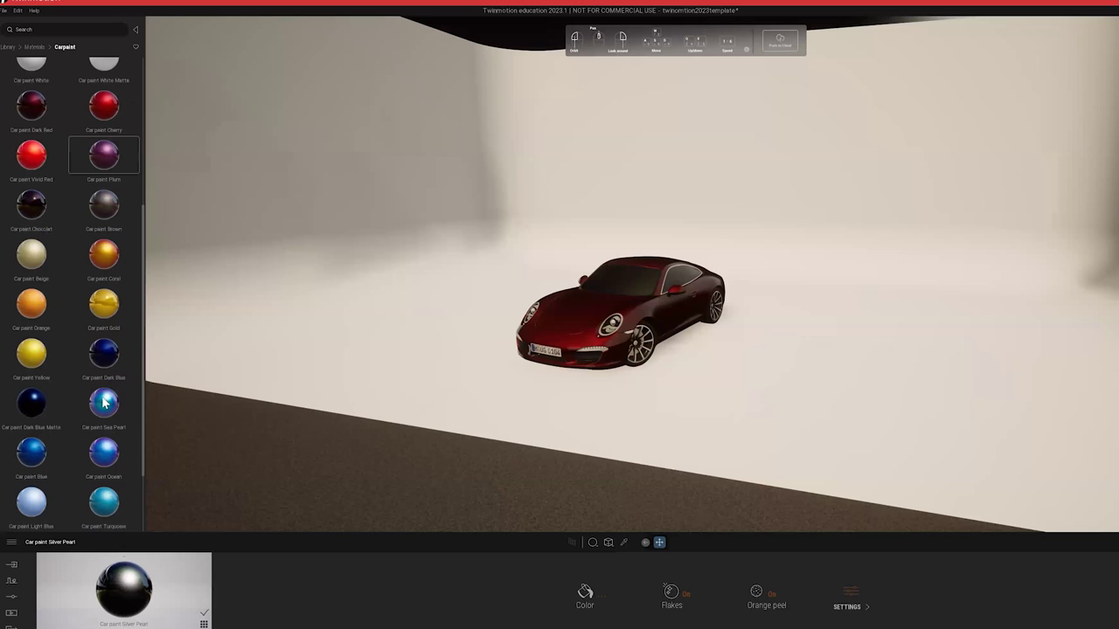
{"action": "left_click_drag", "start_coordinate": [103, 401], "coordinate": [636, 302]}
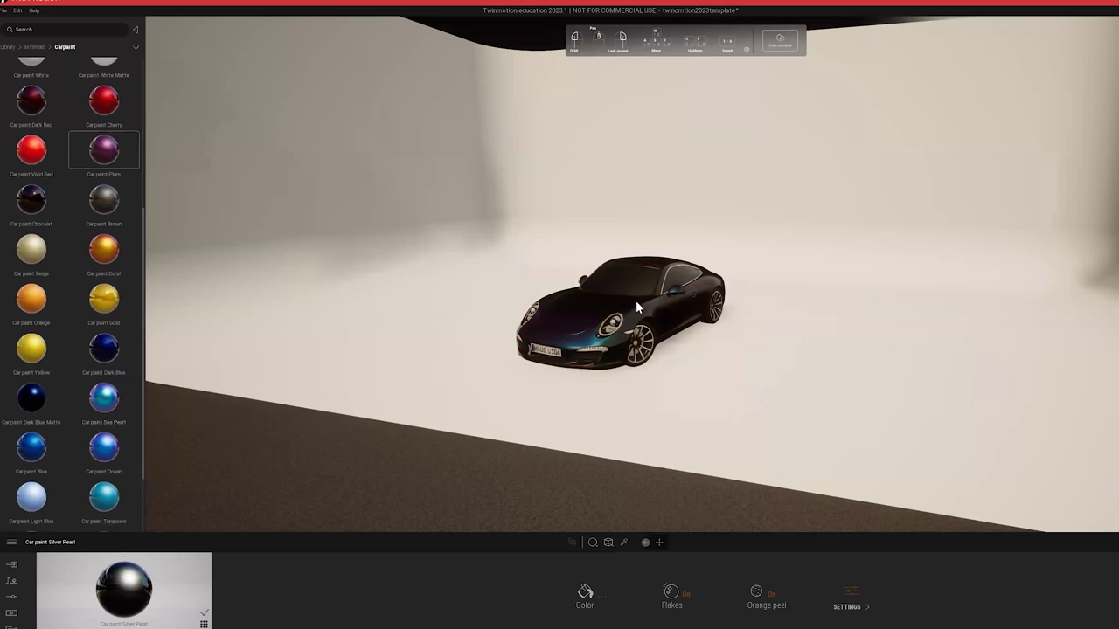
- Replace the car body's material with Car paint Coral
{"action": "scroll", "coordinate": [636, 302], "scroll_direction": "up", "scroll_amount": 1}
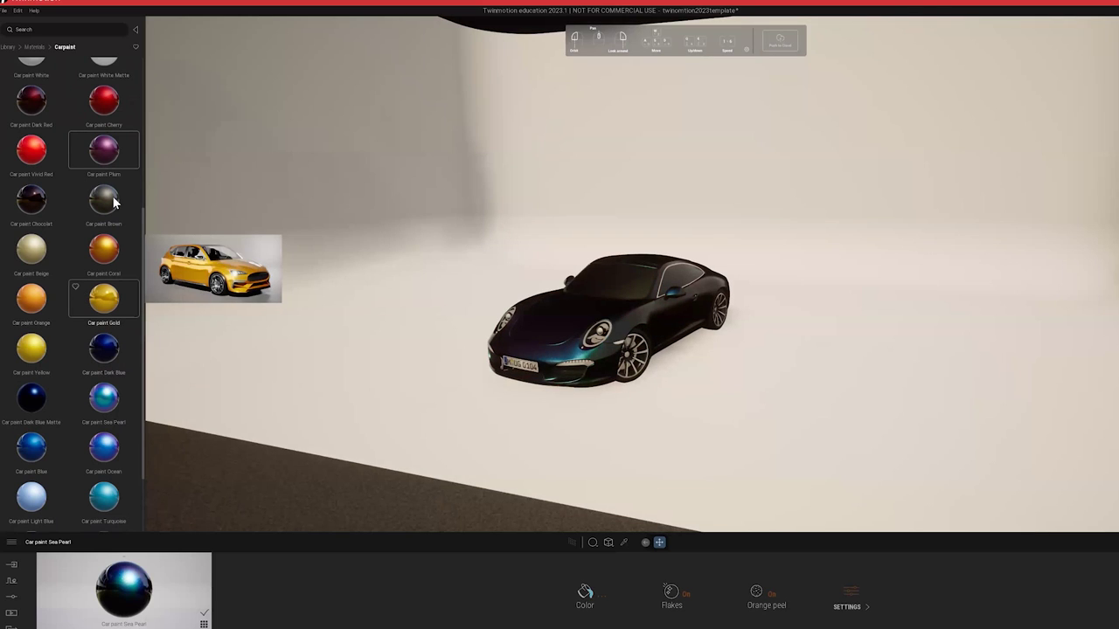
{"action": "scroll", "coordinate": [112, 202], "scroll_direction": "down", "scroll_amount": 1}
{"action": "left_click_drag", "start_coordinate": [113, 203], "coordinate": [565, 332]}
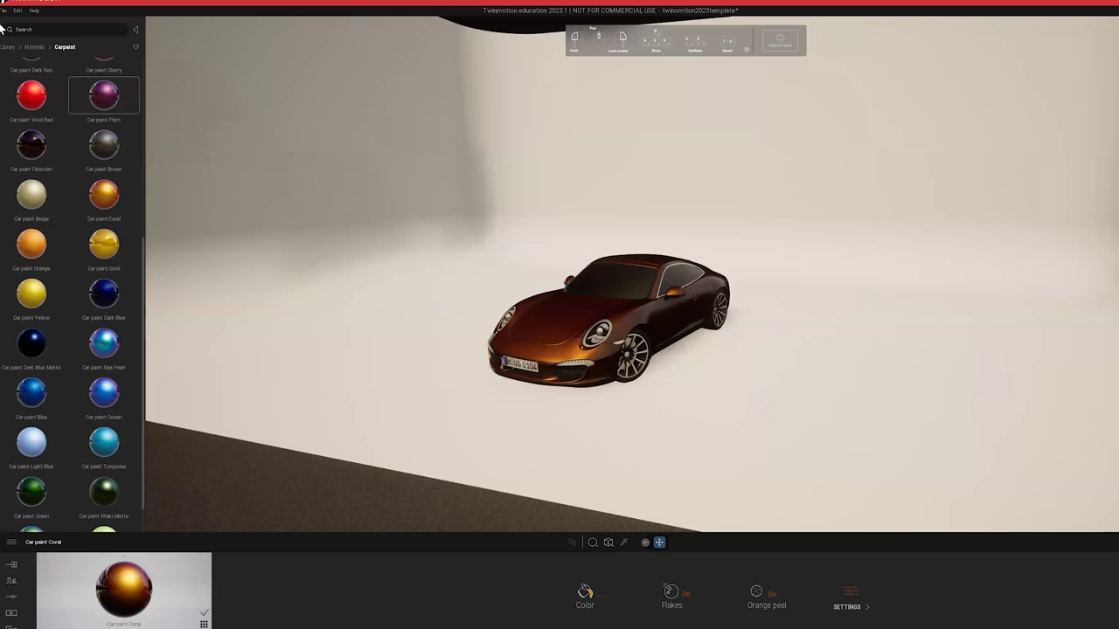
- Place a C Curve cyclorama from the tools library beside the car's cyclorama, and delete it again
{"action": "key", "text": "s"}
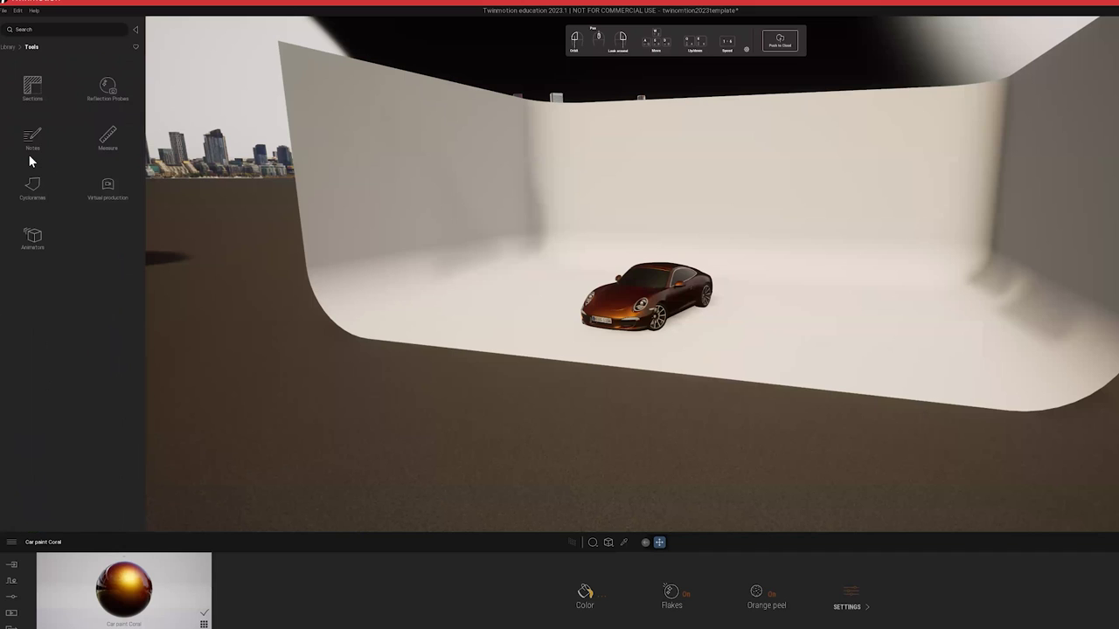
{"action": "left_click", "coordinate": [32, 185]}
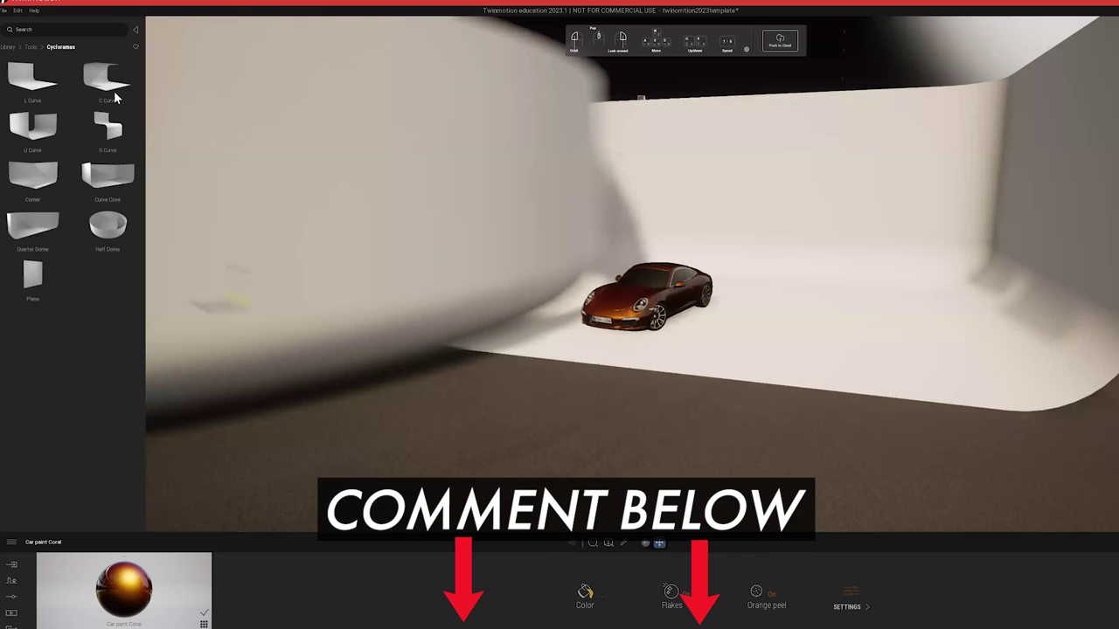
{"action": "left_click_drag", "start_coordinate": [114, 96], "coordinate": [331, 305]}
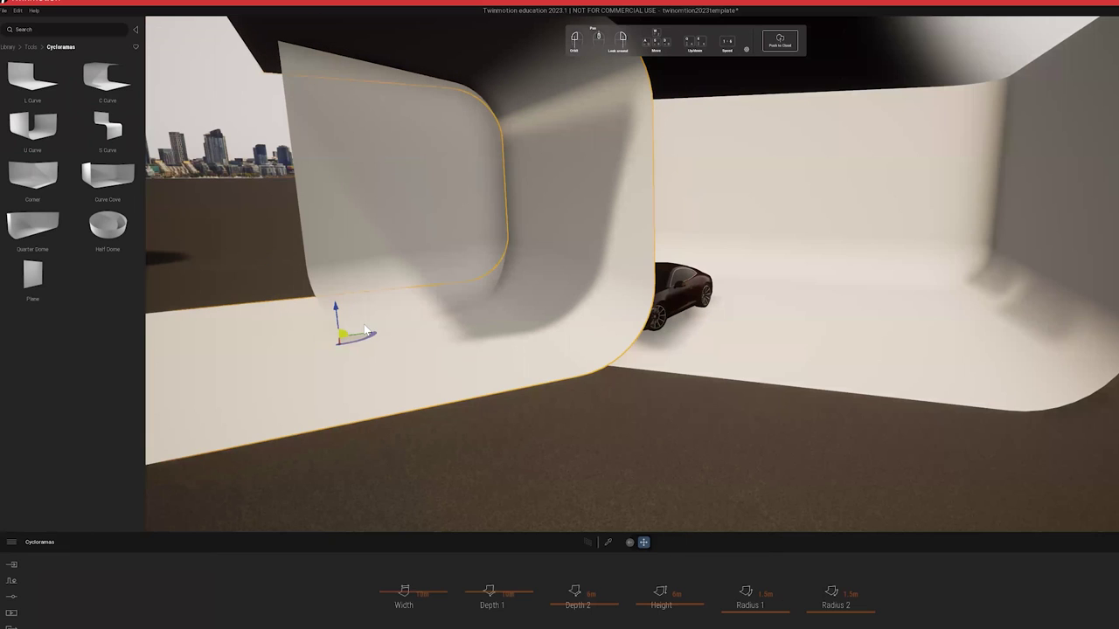
{"action": "key", "text": "Delete"}
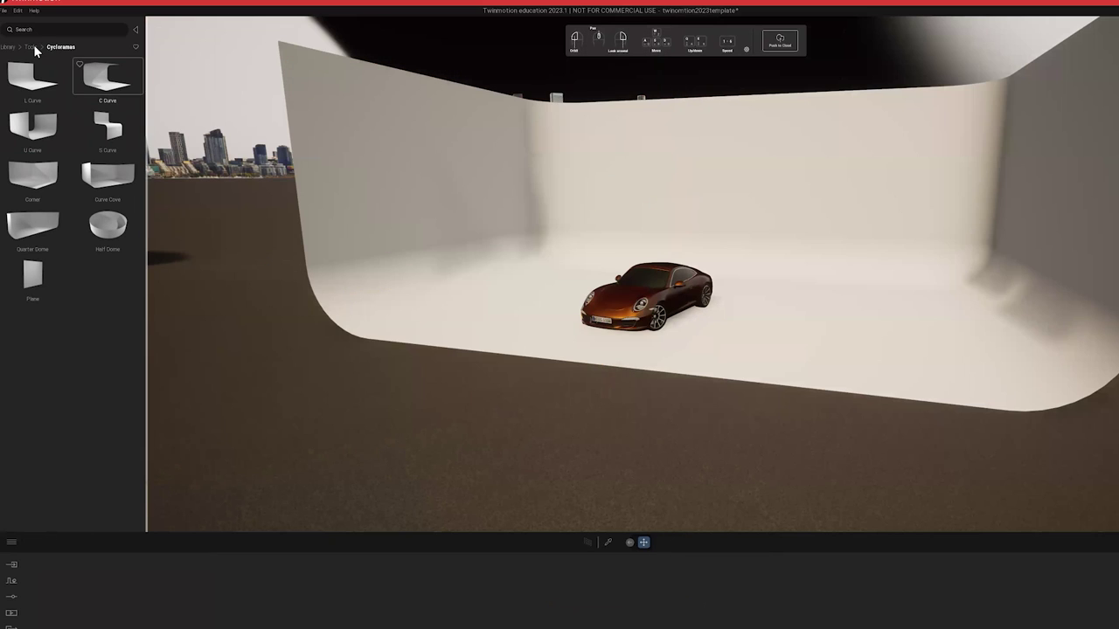
- Place a Led wall from the Virtual production tools on the open ground and rotate it
{"action": "left_click", "coordinate": [33, 47]}
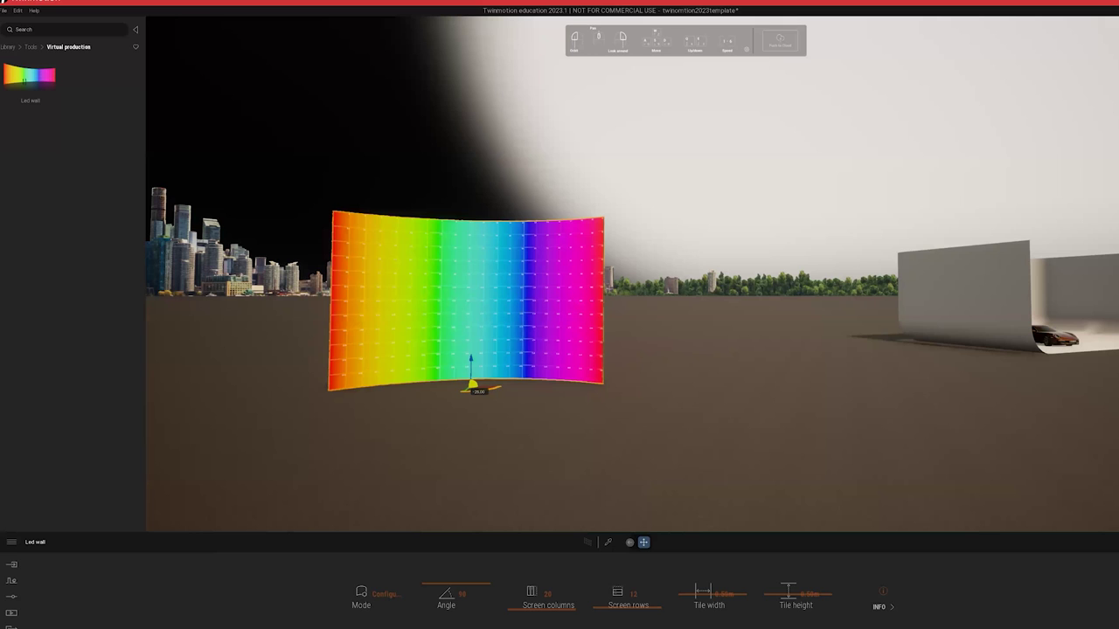
{"action": "left_click", "coordinate": [623, 355]}
{"action": "right_click_drag", "start_coordinate": [623, 356], "coordinate": [627, 349]}
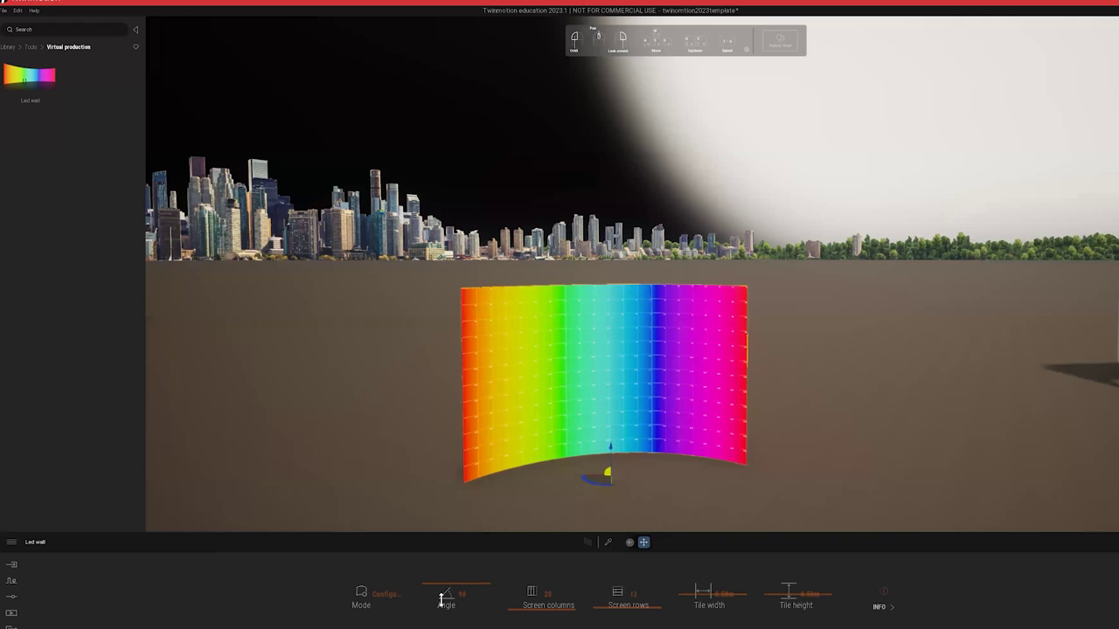
- Set the Led wall's angle to -103 and switch its mode to Texture / Video
{"action": "left_click_drag", "start_coordinate": [442, 599], "coordinate": [426, 602]}
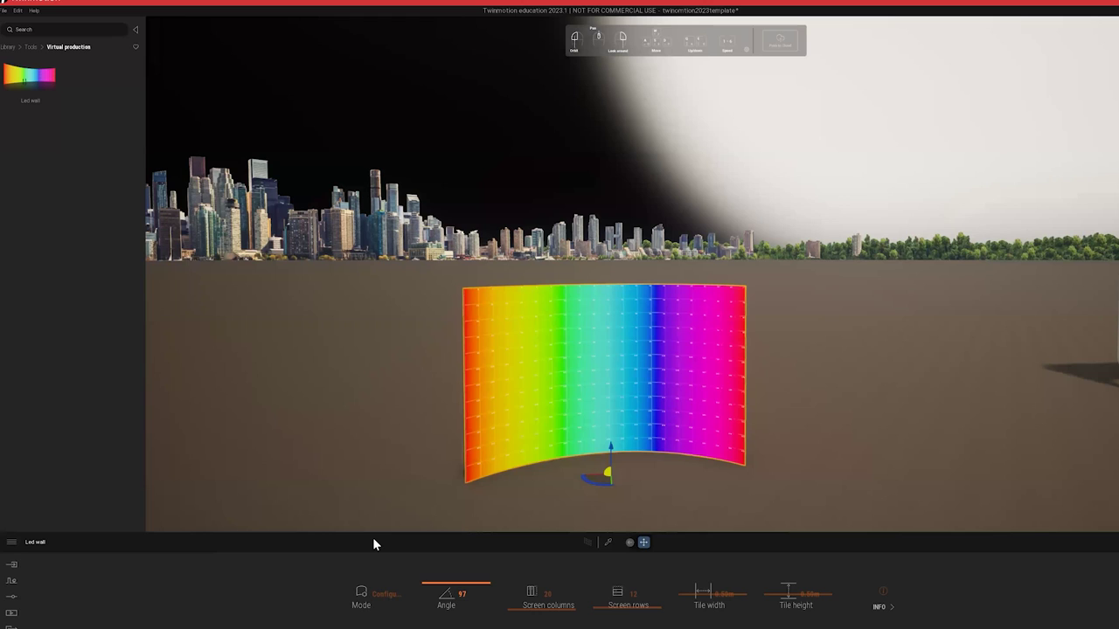
{"action": "key", "text": "ctrl+z"}
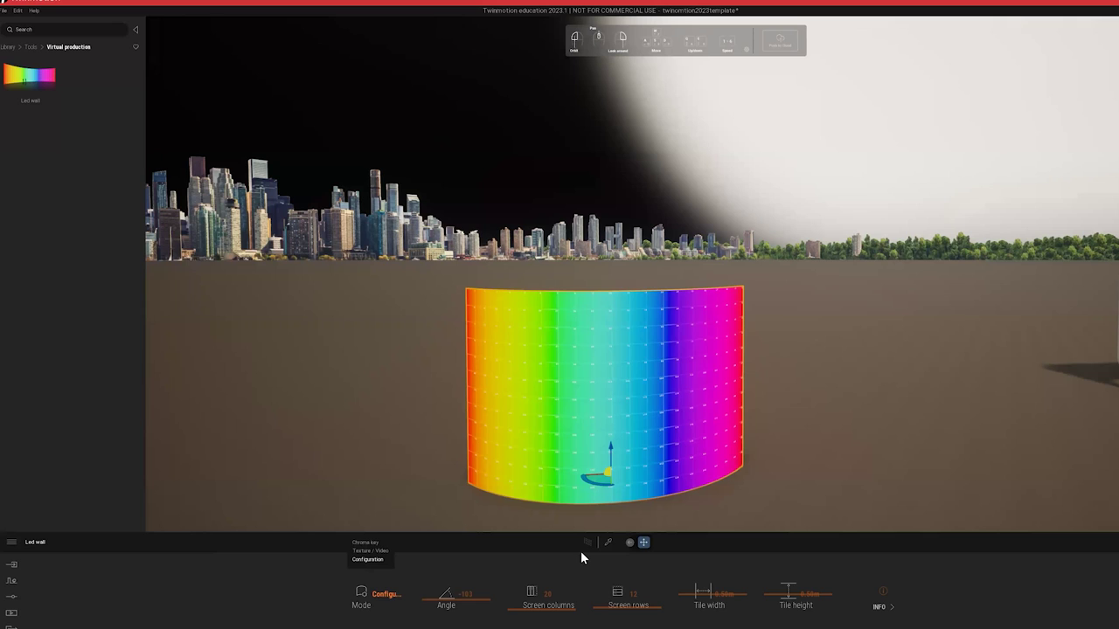
{"action": "key", "text": "ctrl+z"}
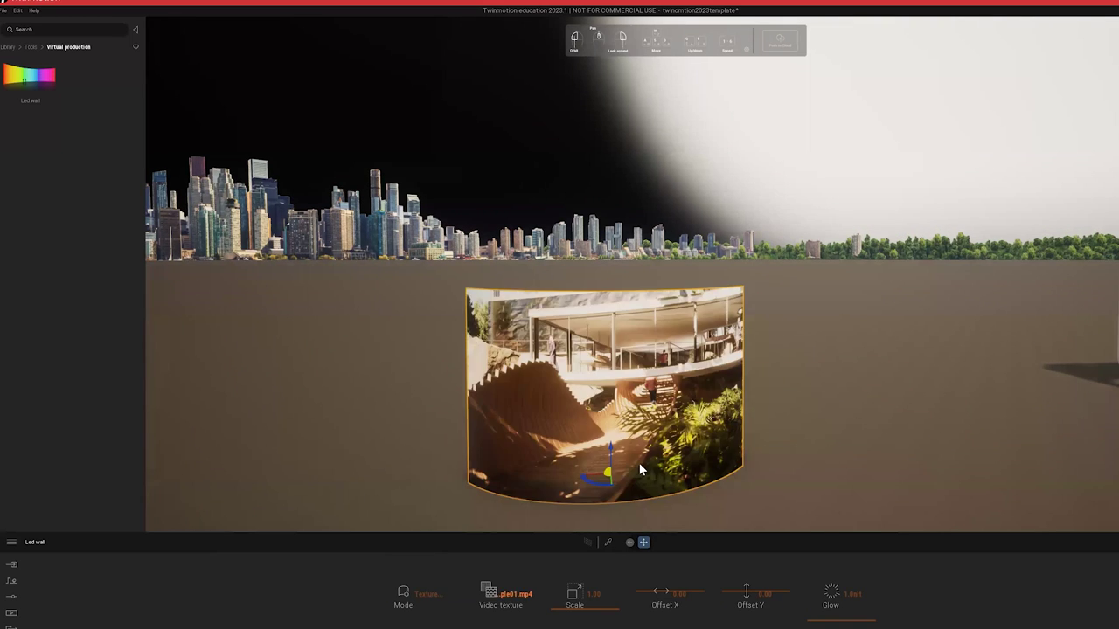
{"action": "right_click_drag", "start_coordinate": [632, 350], "coordinate": [564, 367]}
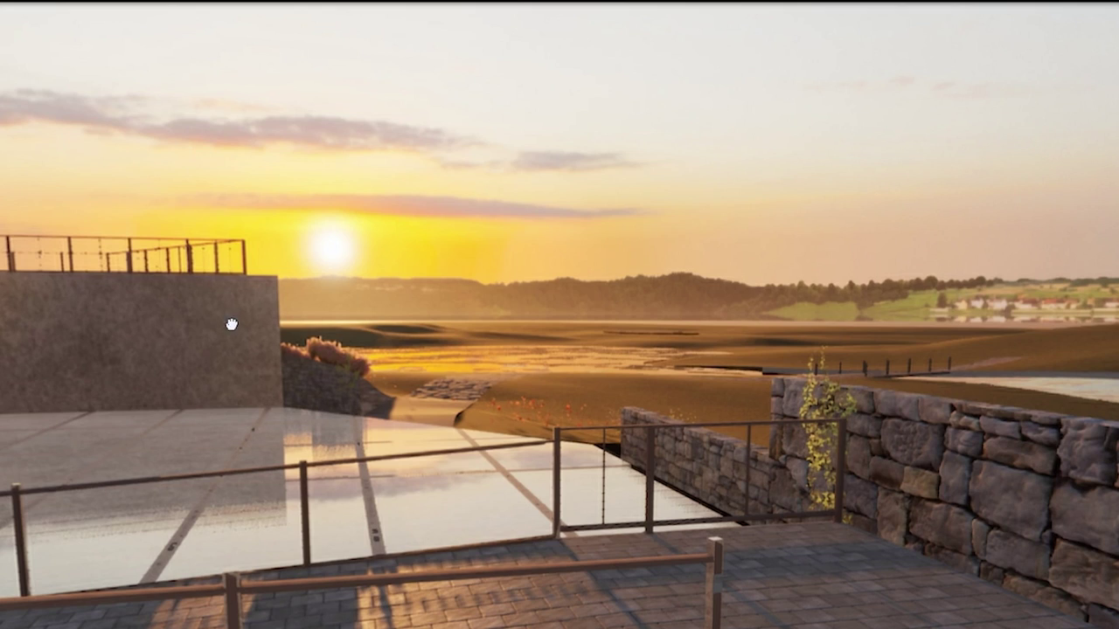
- Look around the sunset terrace panorama toward the stone building
{"action": "left_click_drag", "start_coordinate": [230, 324], "coordinate": [624, 320]}
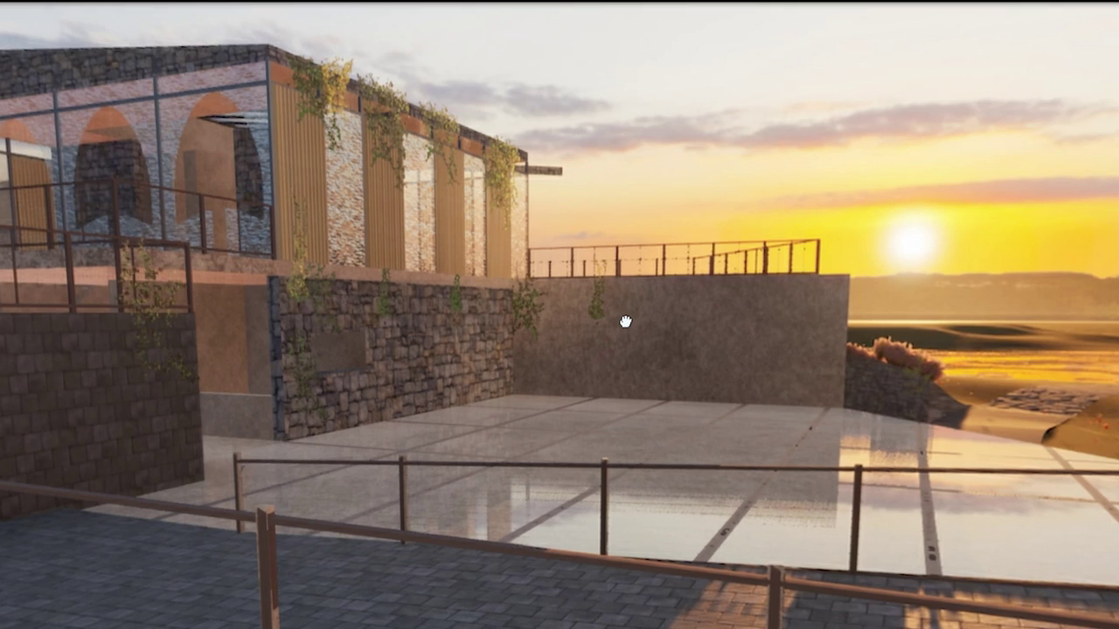